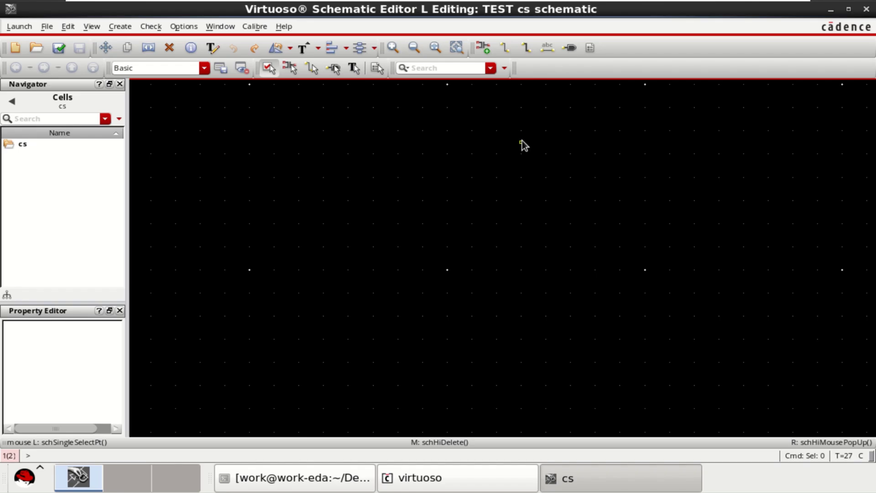
# Start a new instance using the symbol view of the nmos1v cell from the gpdk090 library
pyautogui.click(484, 47)
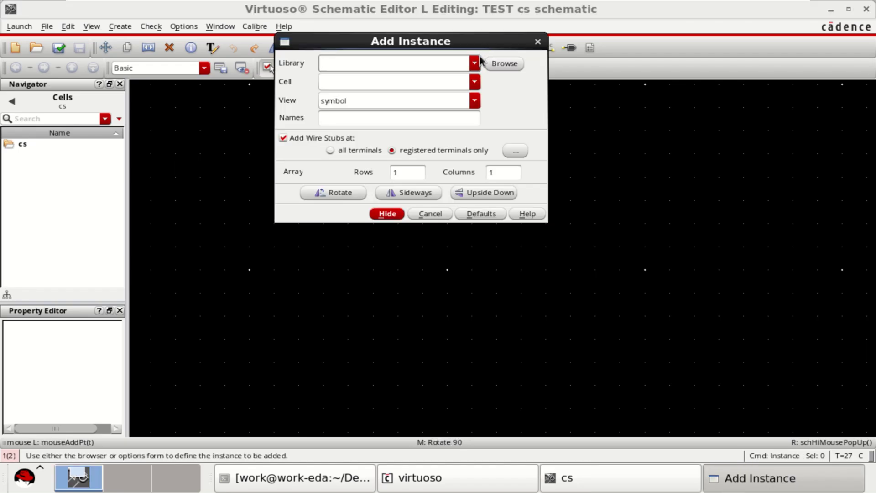
pyautogui.click(475, 64)
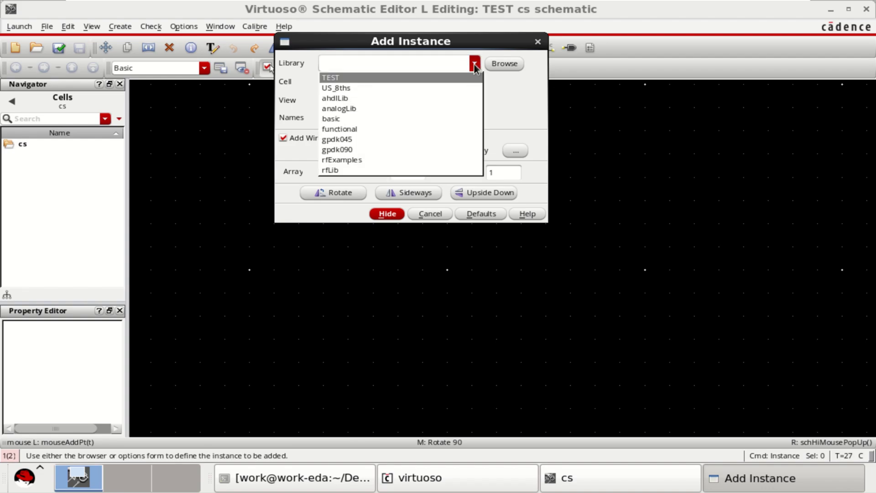
pyautogui.click(500, 63)
pyautogui.click(499, 63)
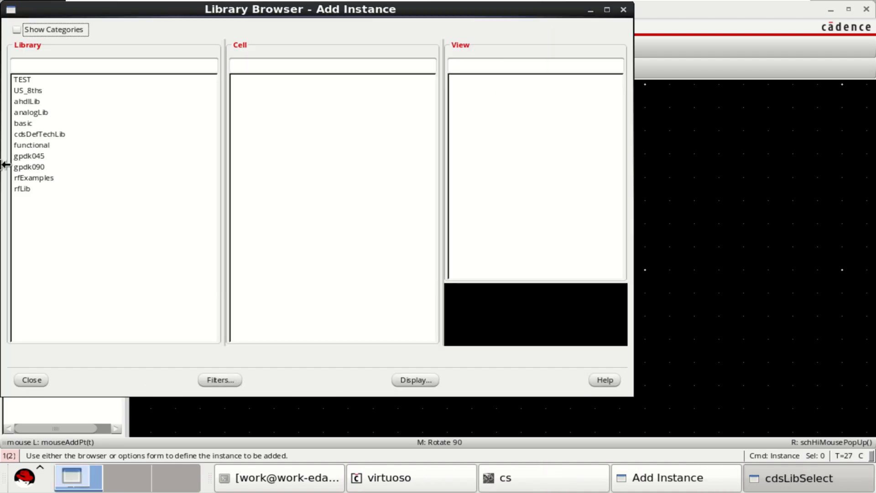
pyautogui.click(35, 167)
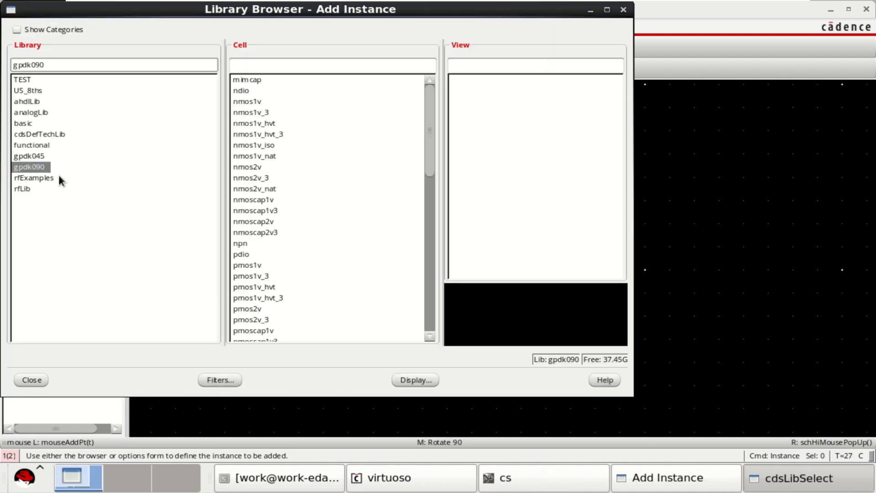
pyautogui.click(261, 66)
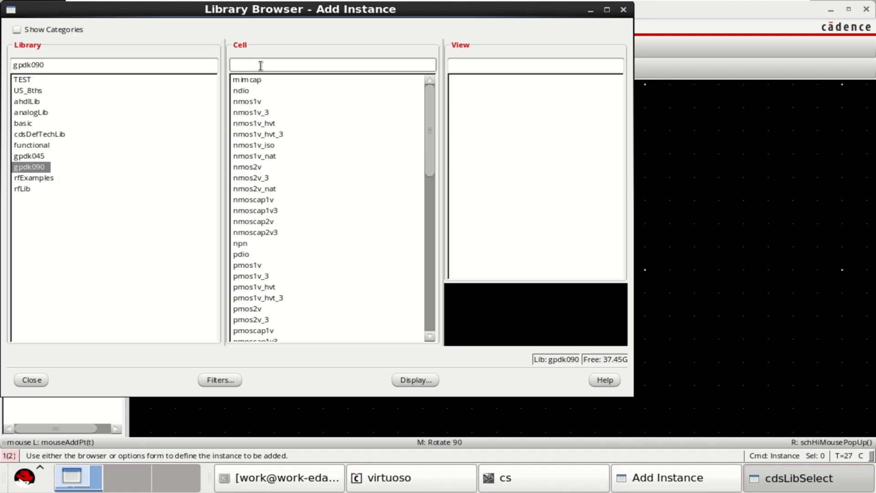
pyautogui.write('nmos')
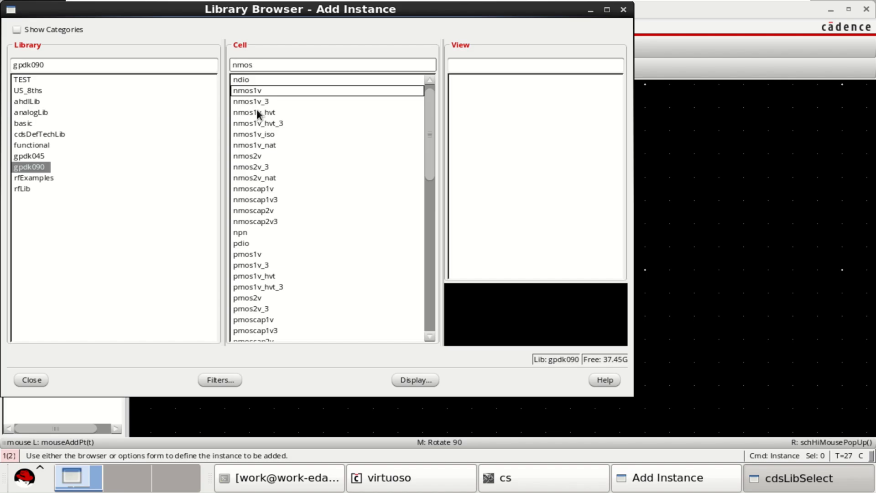
pyautogui.click(258, 91)
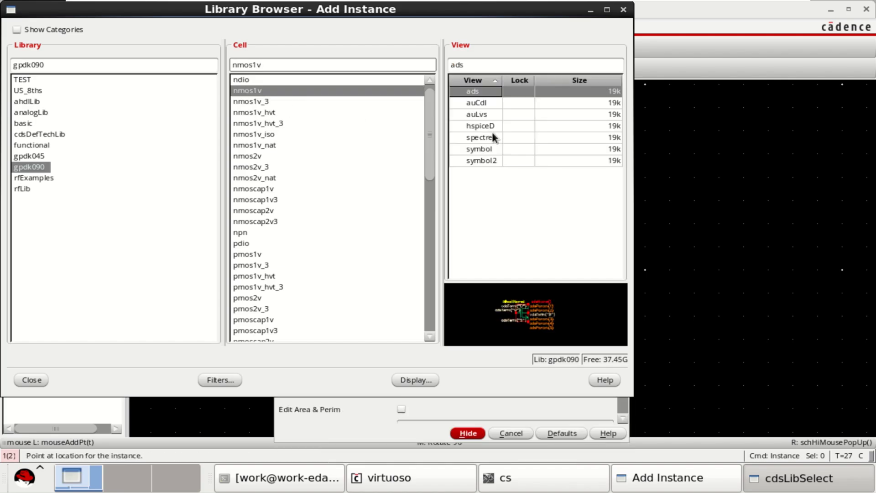
pyautogui.click(487, 149)
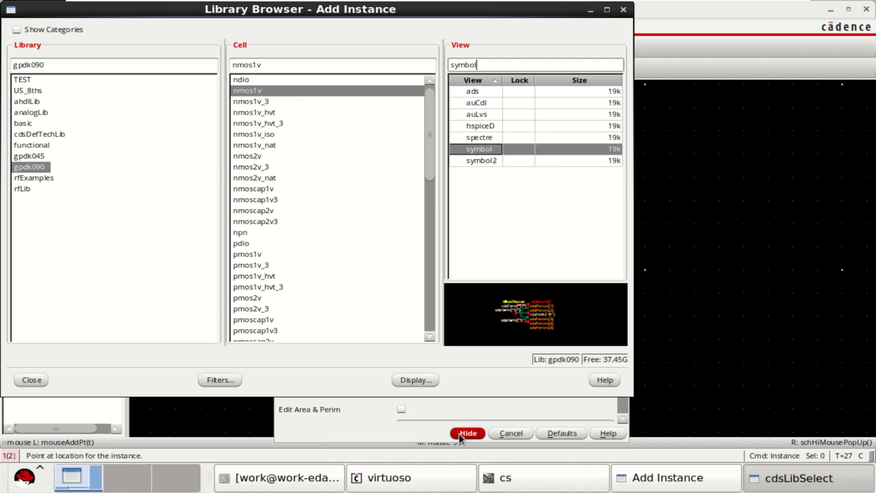
pyautogui.click(32, 380)
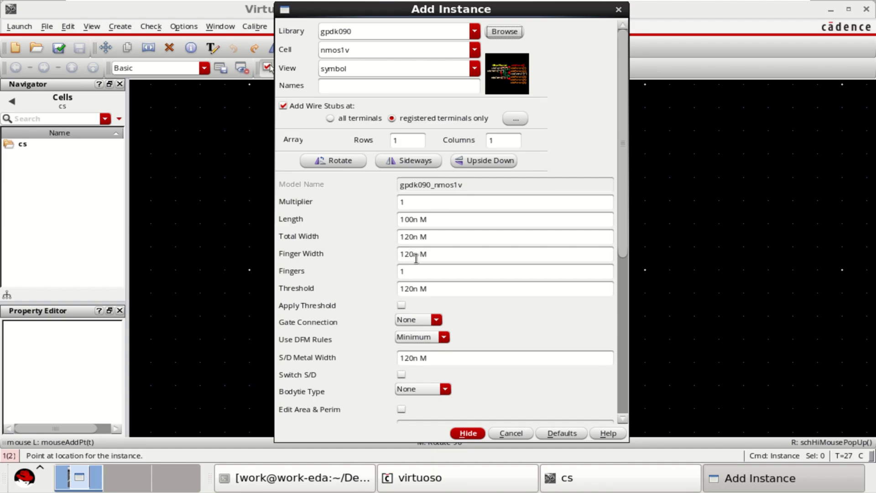
# Set the nmos1v total width to 1u and place one transistor near the middle of the schematic
pyautogui.moveTo(417, 236); pyautogui.dragTo(378, 239)
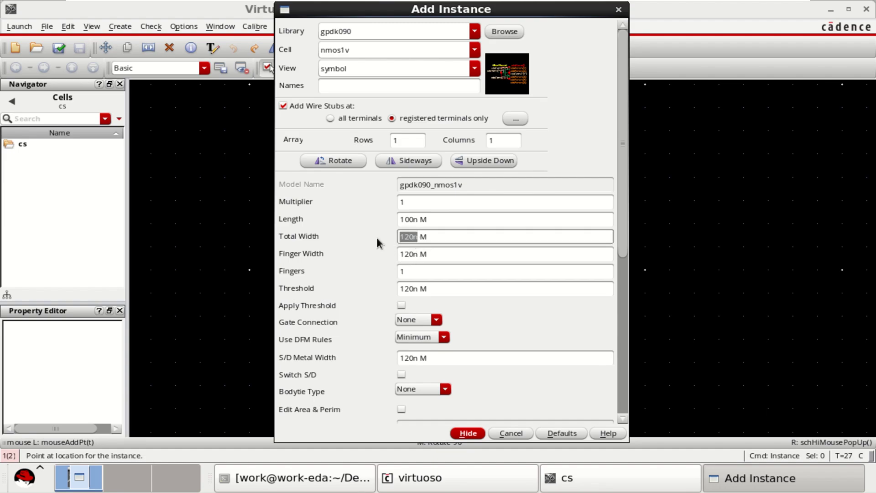
pyautogui.write('1u')
pyautogui.click(469, 434)
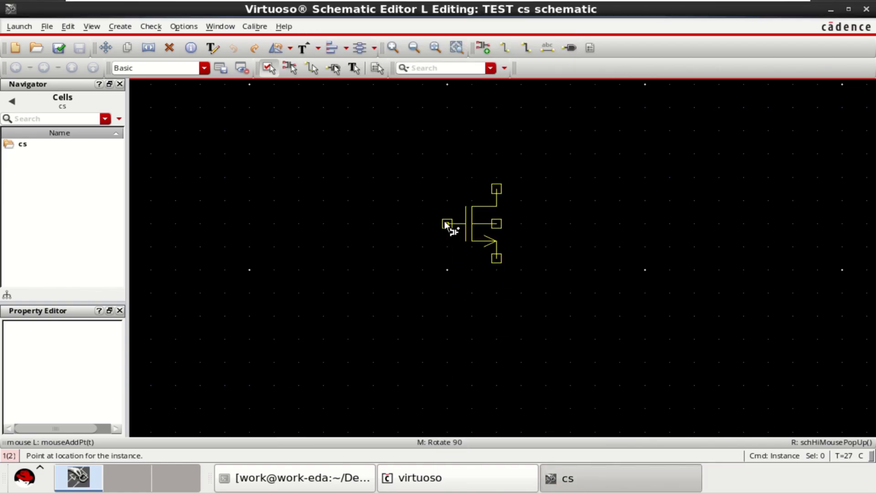
pyautogui.click(445, 222)
pyautogui.press('Escape')
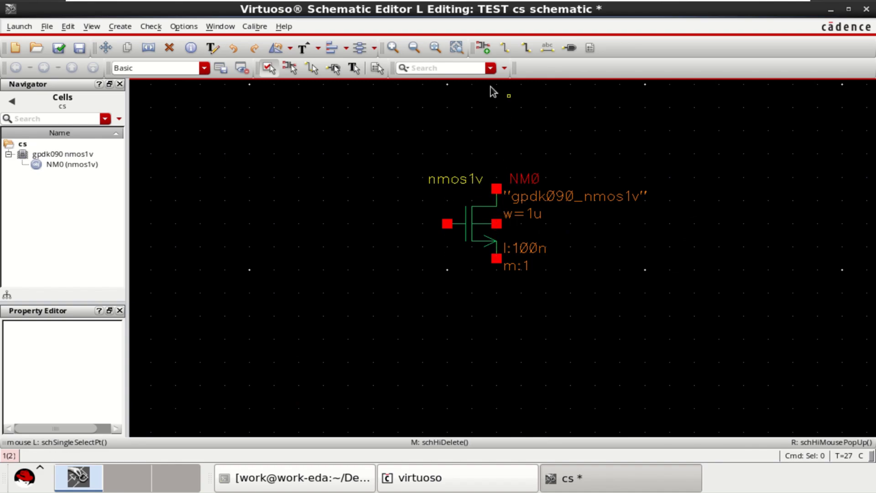
# Place one res symbol from analogLib directly above the transistor's drain
pyautogui.click(485, 49)
pyautogui.click(475, 32)
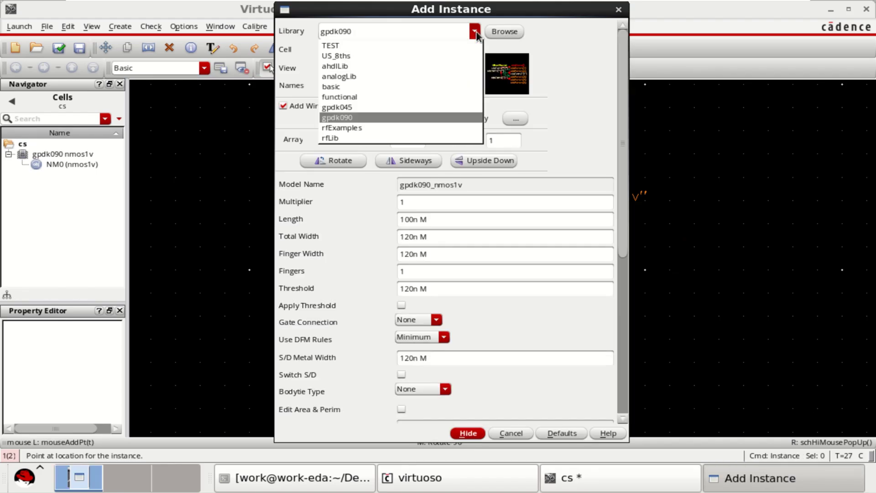
pyautogui.click(355, 77)
pyautogui.click(351, 50)
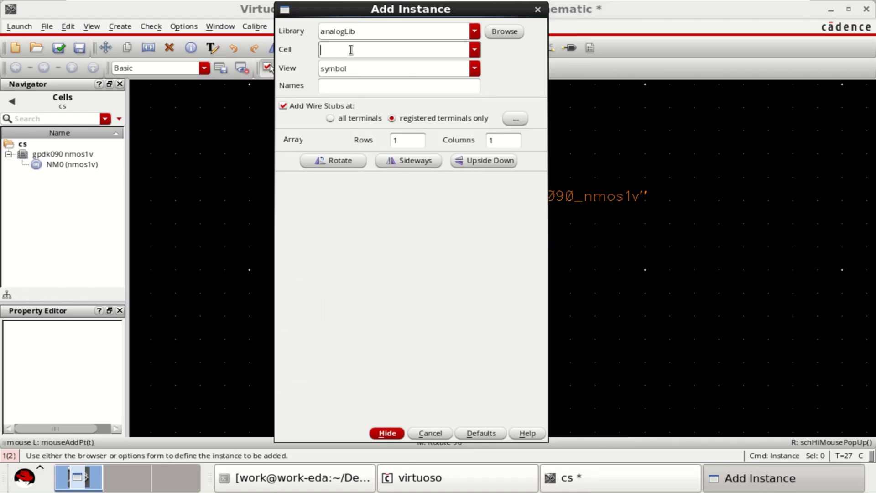
pyautogui.write('res')
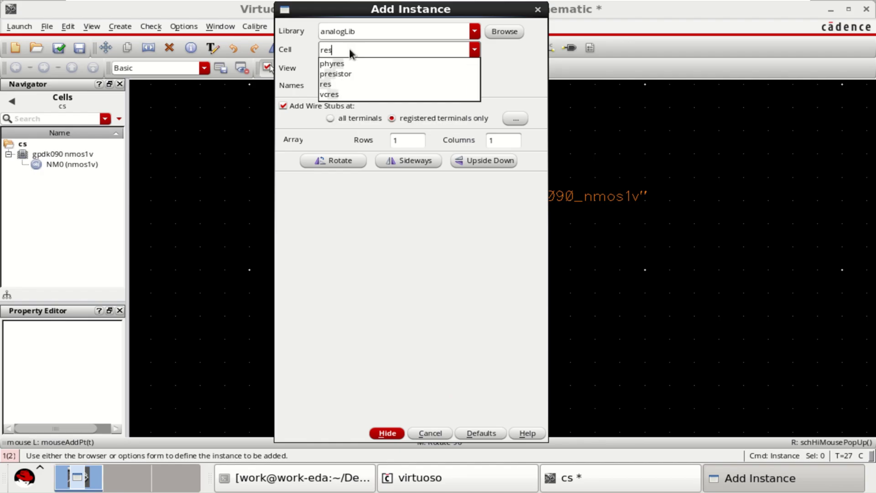
pyautogui.click(327, 84)
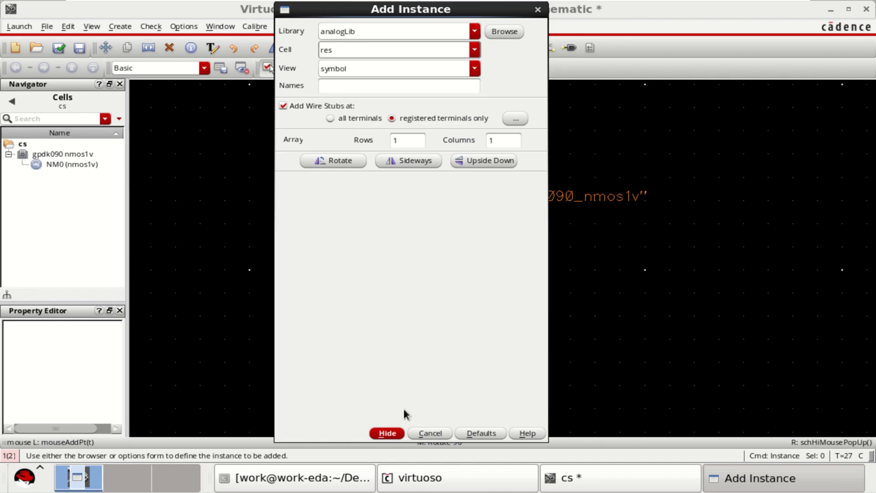
pyautogui.click(387, 433)
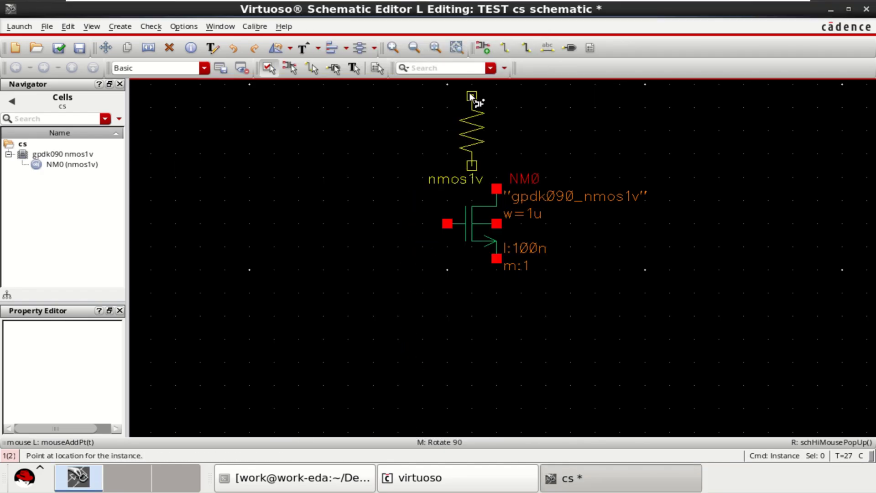
pyautogui.click(497, 86)
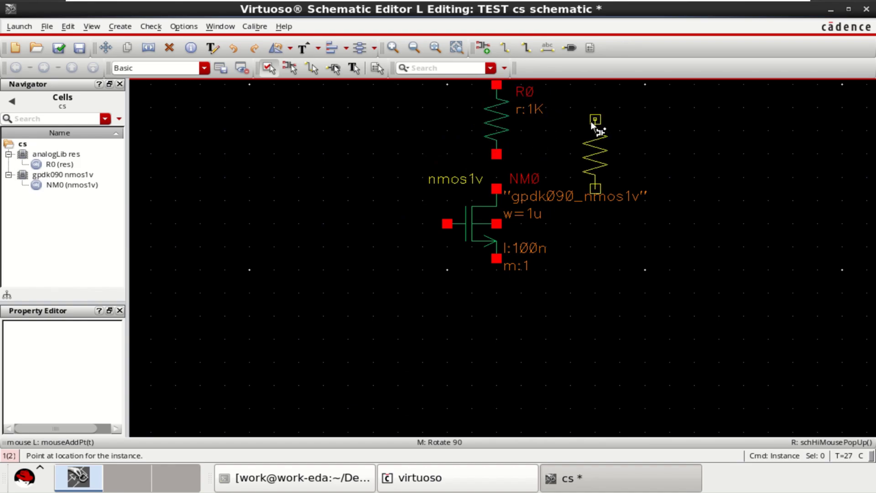
pyautogui.press('Escape')
# Set the resistance of resistor R0 to 100 Ohms
pyautogui.press('f')
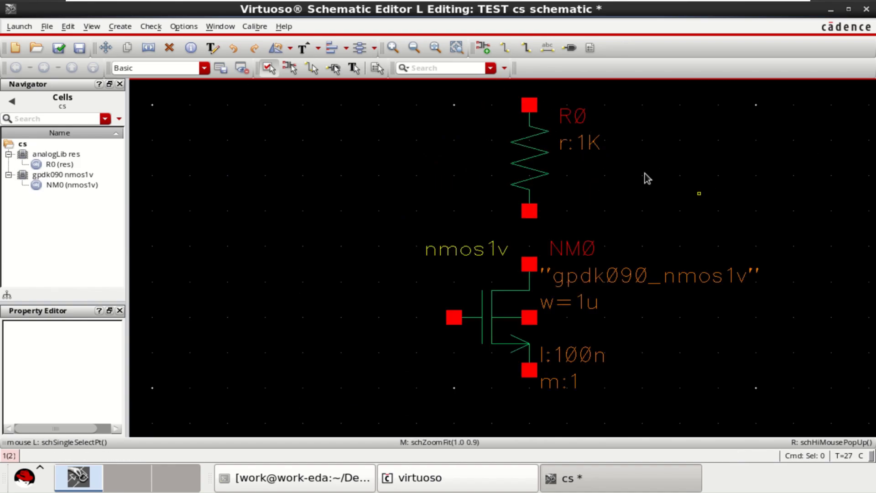
pyautogui.click(528, 152)
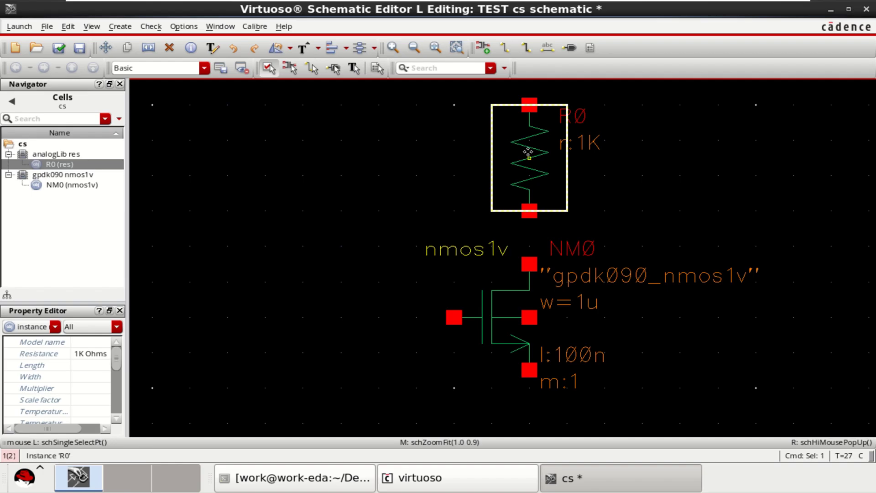
pyautogui.press('q')
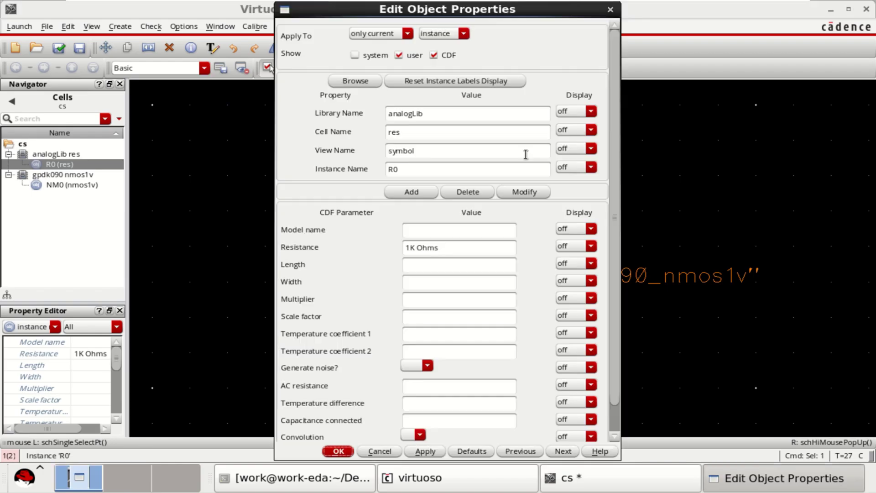
pyautogui.doubleClick(415, 250)
pyautogui.write('100')
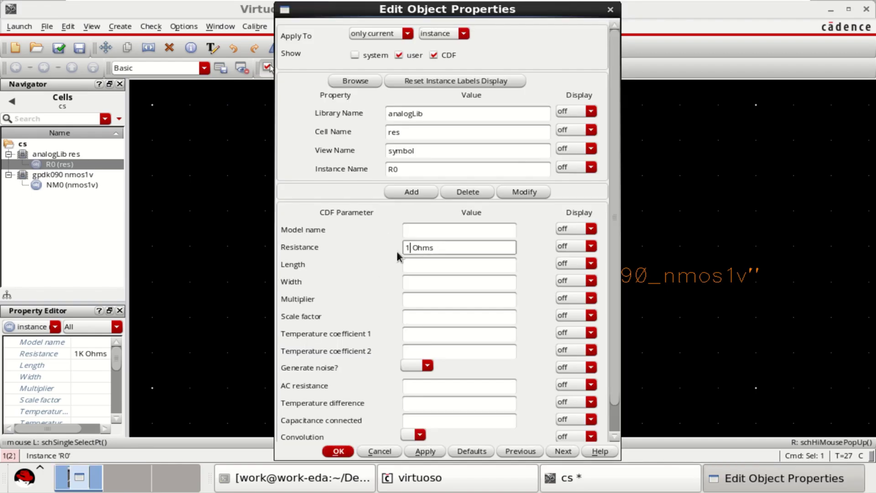
pyautogui.click(340, 452)
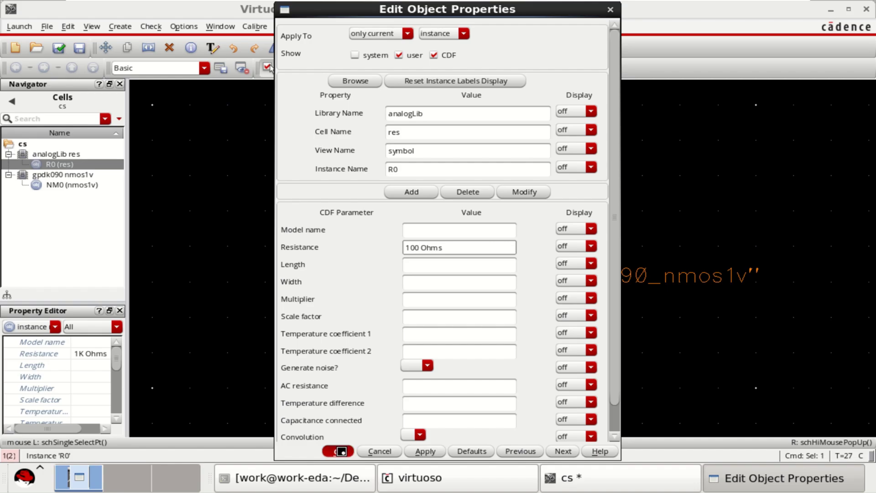
pyautogui.click(723, 164)
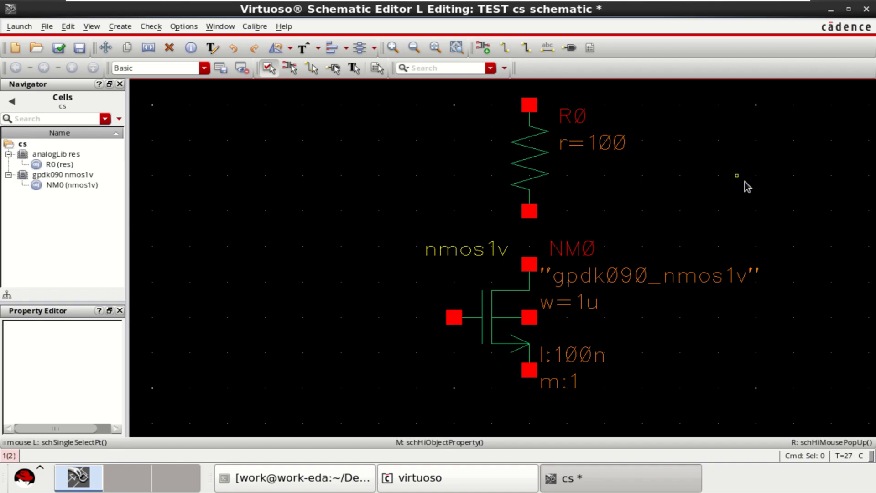
# Wire the resistor's lower terminal to the transistor's drain and run an output wire rightward from that connection
pyautogui.click(505, 49)
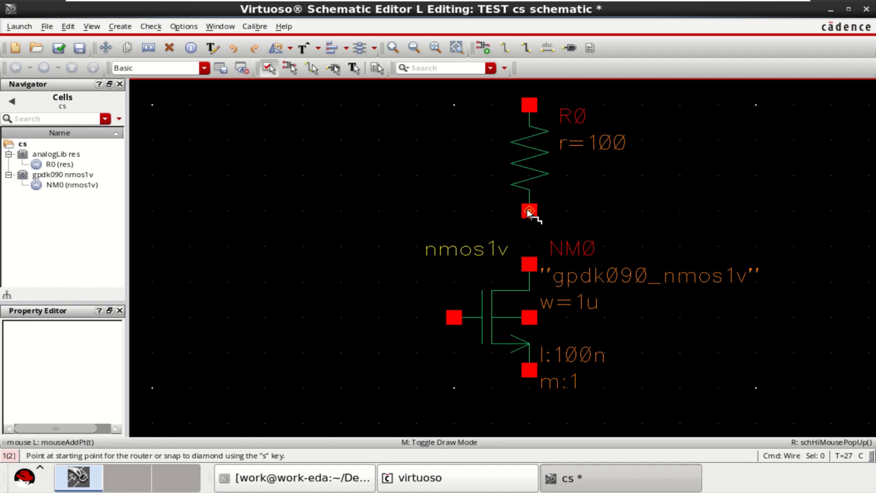
pyautogui.click(528, 211)
pyautogui.click(529, 255)
pyautogui.click(530, 246)
pyautogui.click(701, 245)
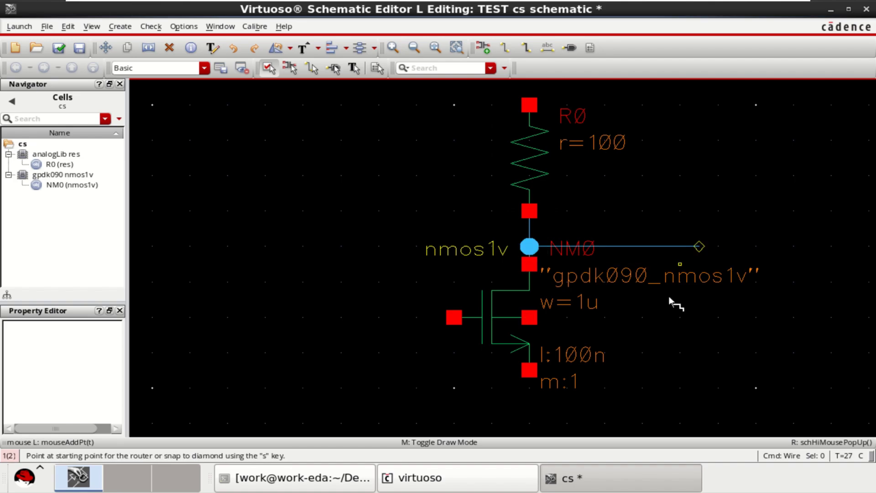
pyautogui.press('Escape')
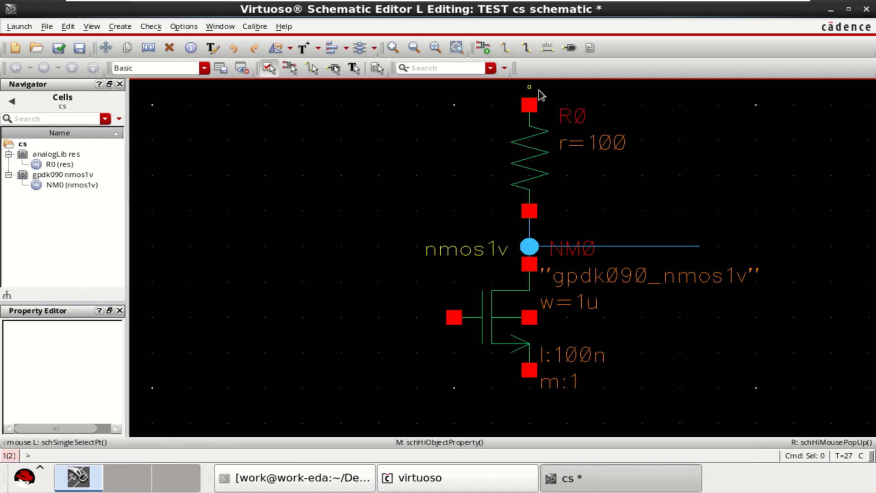
# Place a vsin voltage source from analogLib to the lower left of the transistor's gate
pyautogui.click(484, 48)
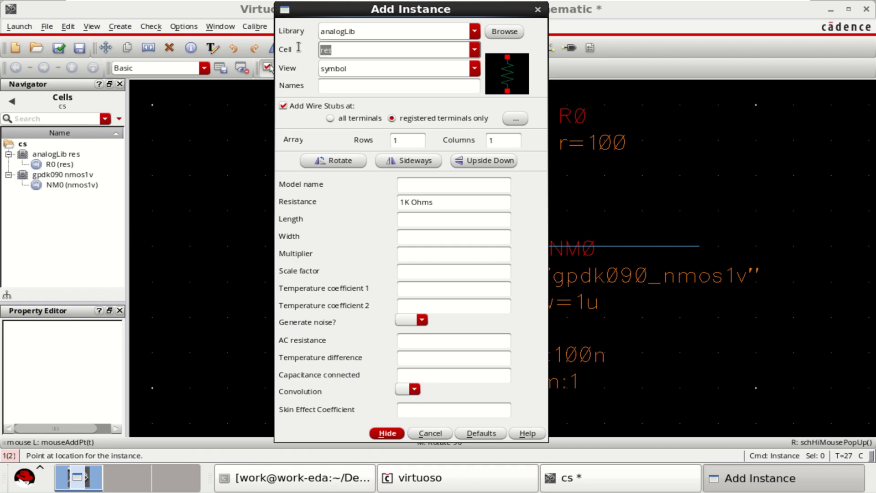
pyautogui.write('vsine')
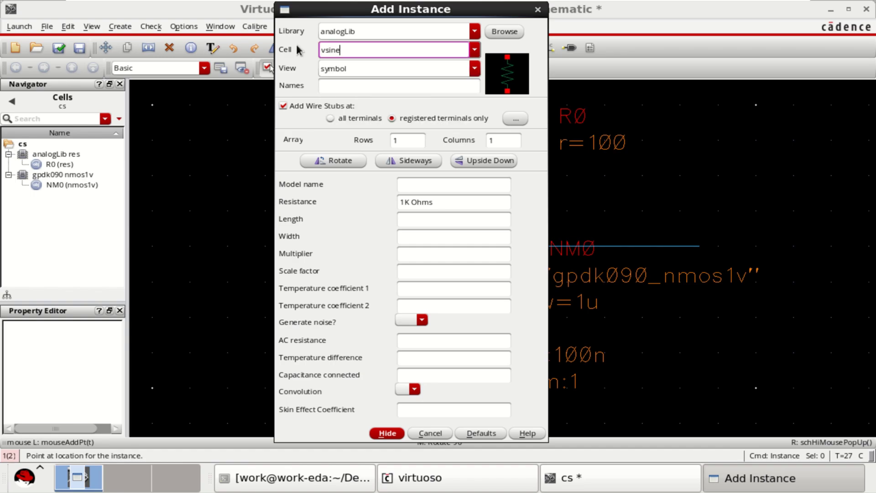
pyautogui.press('BackSpace')
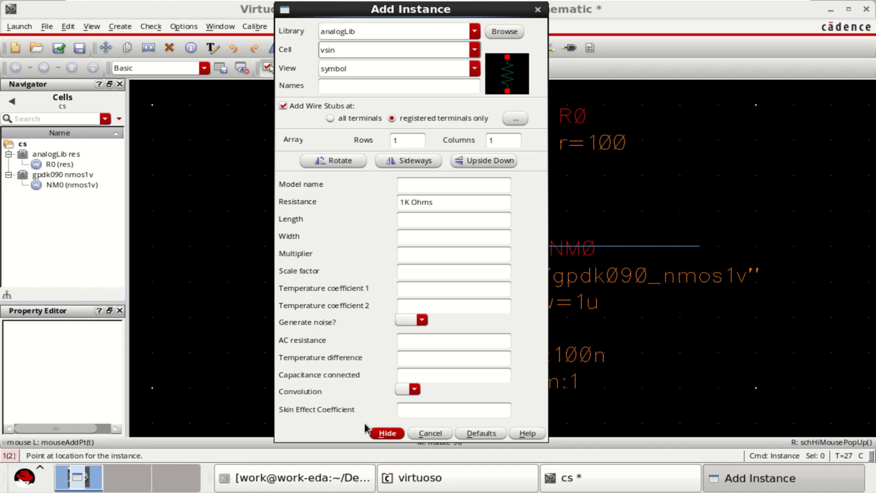
pyautogui.click(387, 433)
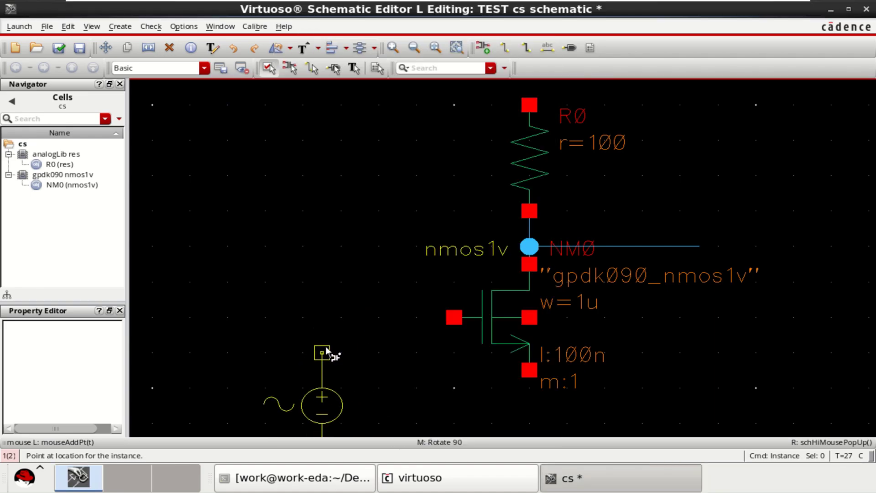
pyautogui.click(326, 351)
pyautogui.press('Escape')
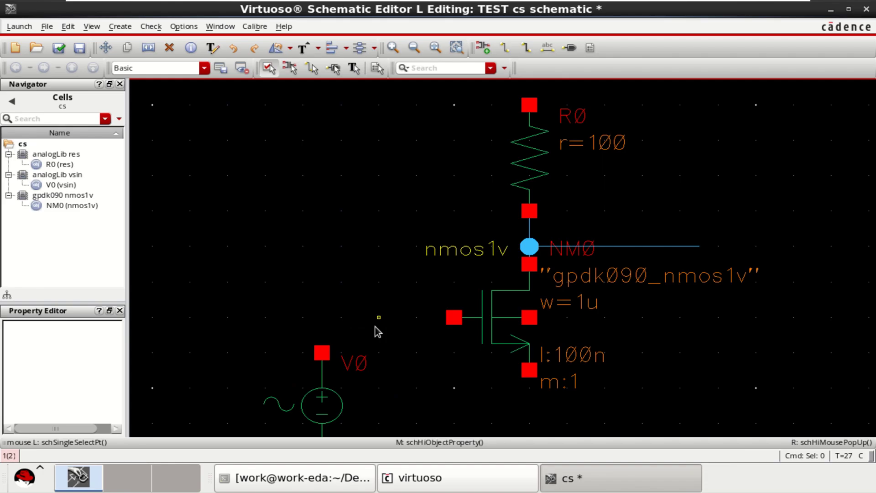
# Place a vdc voltage source from analogLib to the left of the load resistor, above the vsin source
pyautogui.press('f')
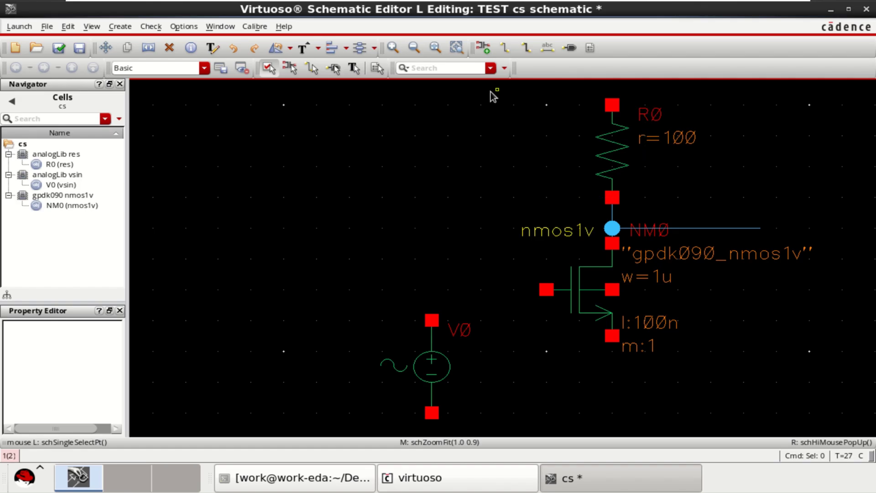
pyautogui.click(482, 47)
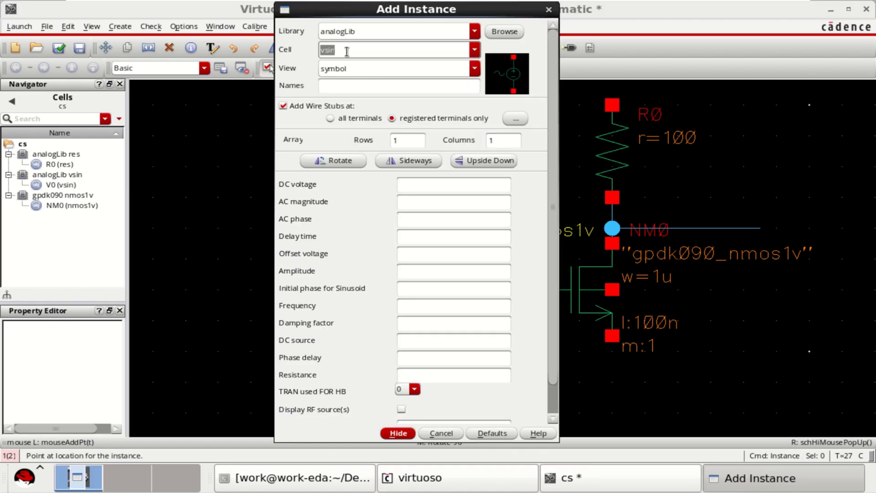
pyautogui.write('vdc')
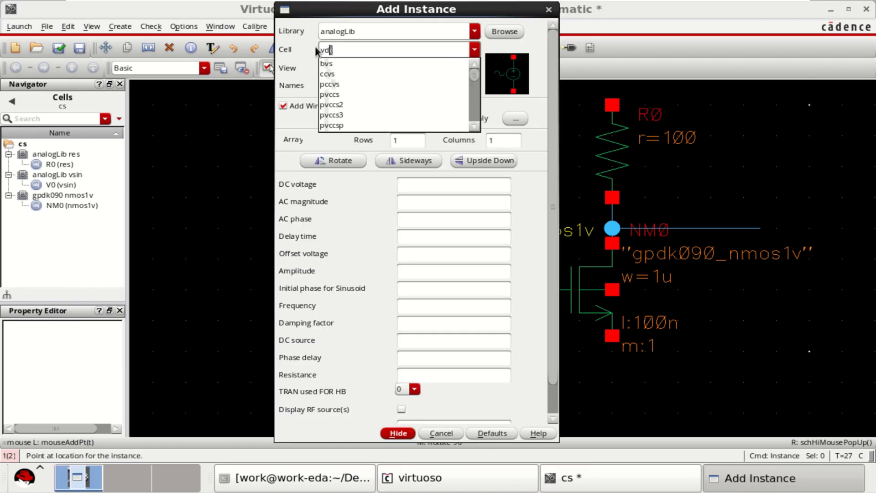
pyautogui.click(332, 63)
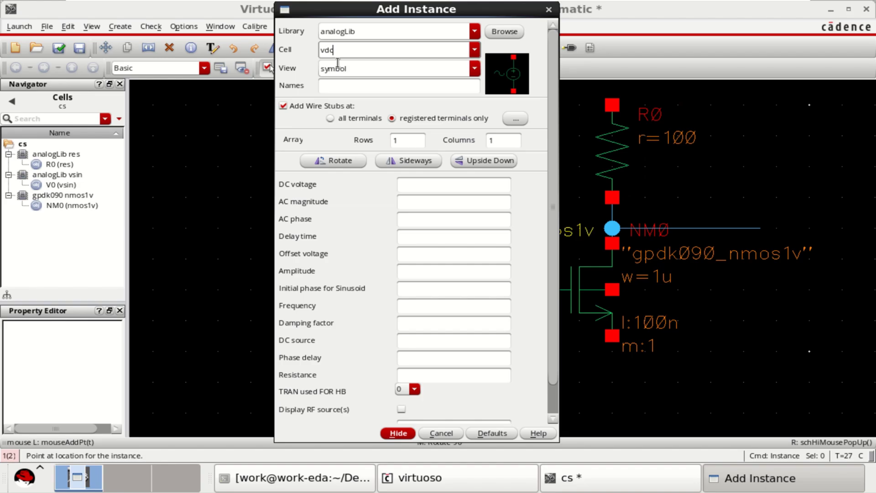
pyautogui.click(398, 433)
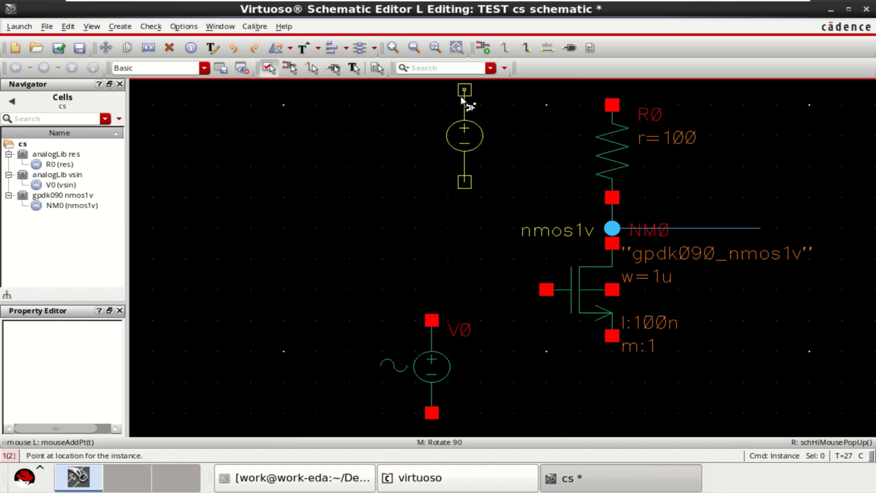
pyautogui.click(461, 96)
pyautogui.press('Escape')
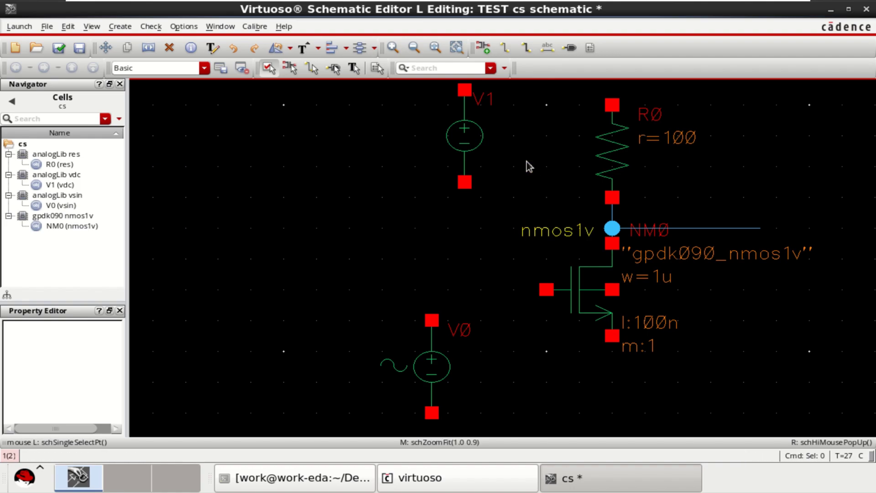
# Place gnd symbols from analogLib at the lower terminals of V1 and V0 and just below the transistor's source
pyautogui.press('f')
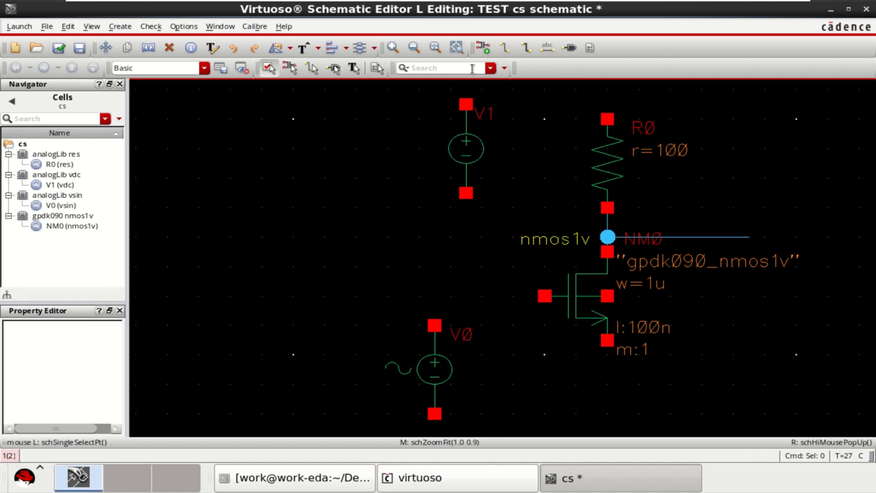
pyautogui.click(484, 48)
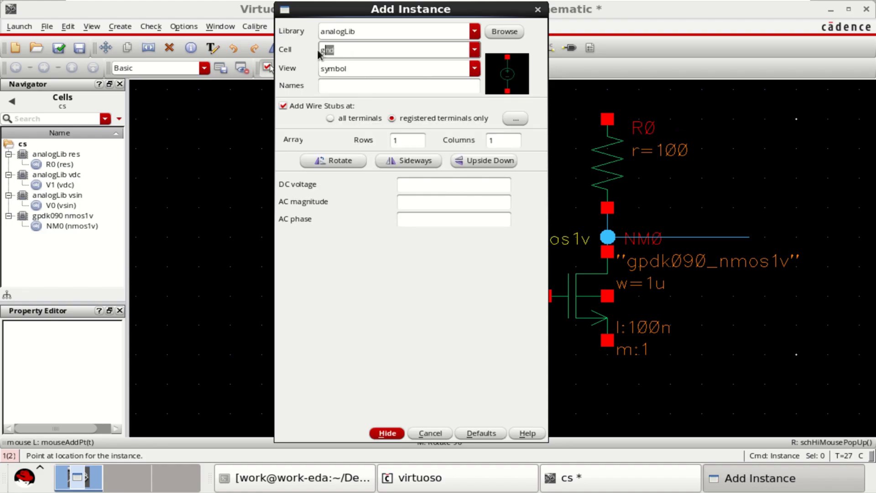
pyautogui.write('gnd')
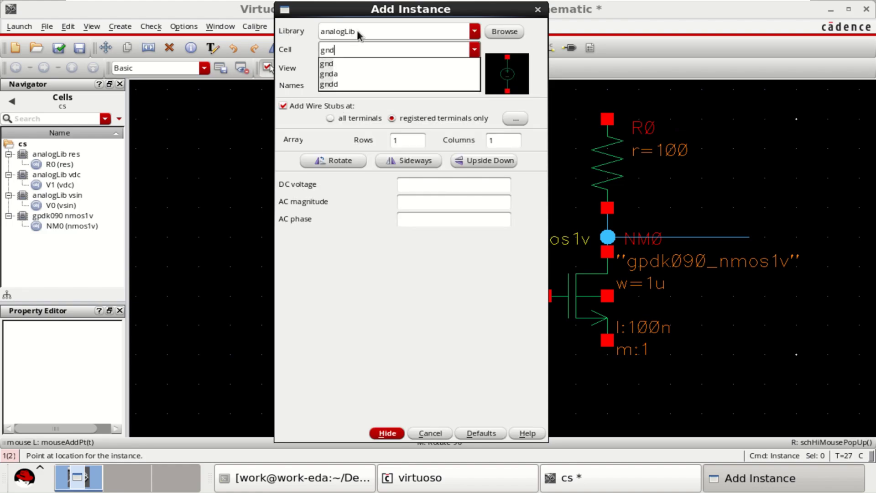
pyautogui.click(327, 64)
pyautogui.click(386, 434)
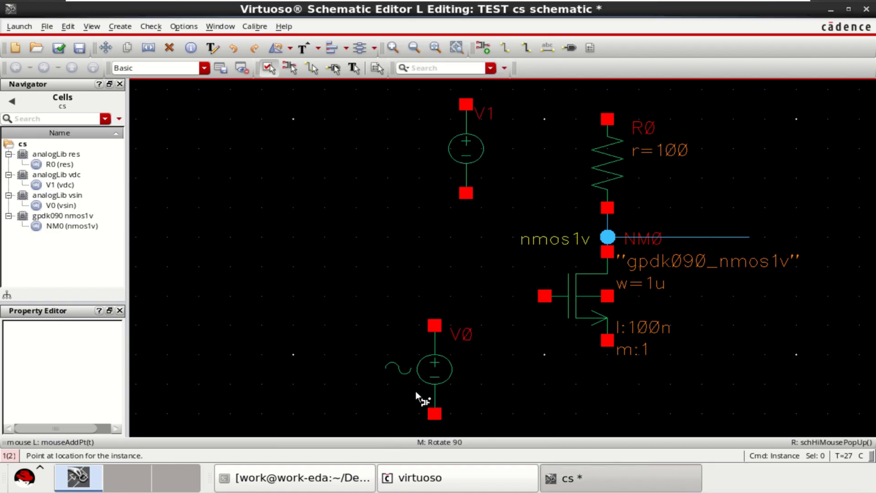
pyautogui.click(470, 195)
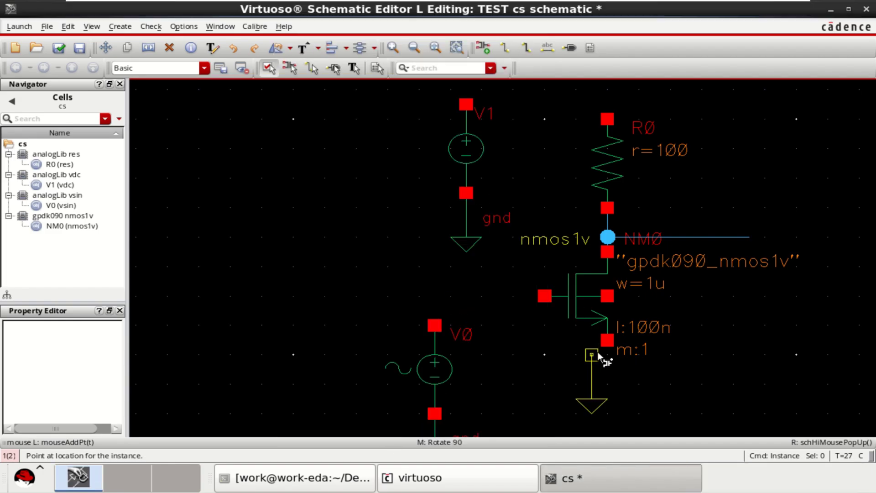
pyautogui.click(607, 372)
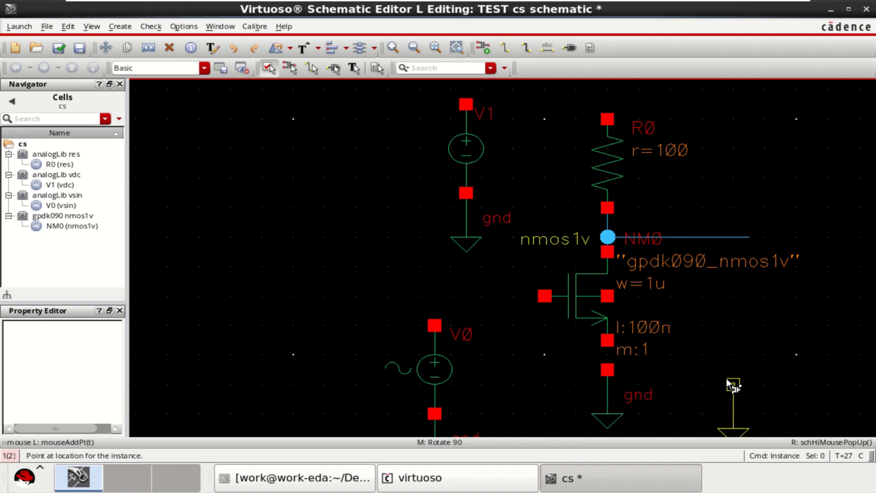
pyautogui.press('Escape')
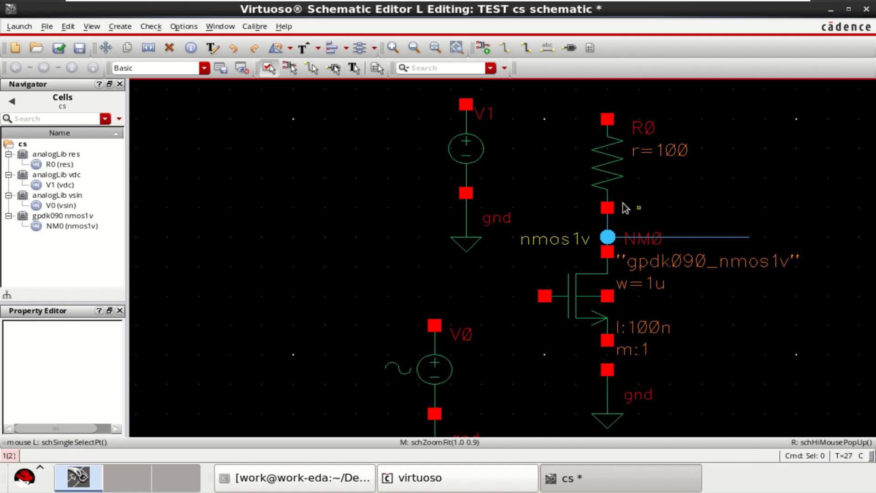
pyautogui.middleClick(588, 193)
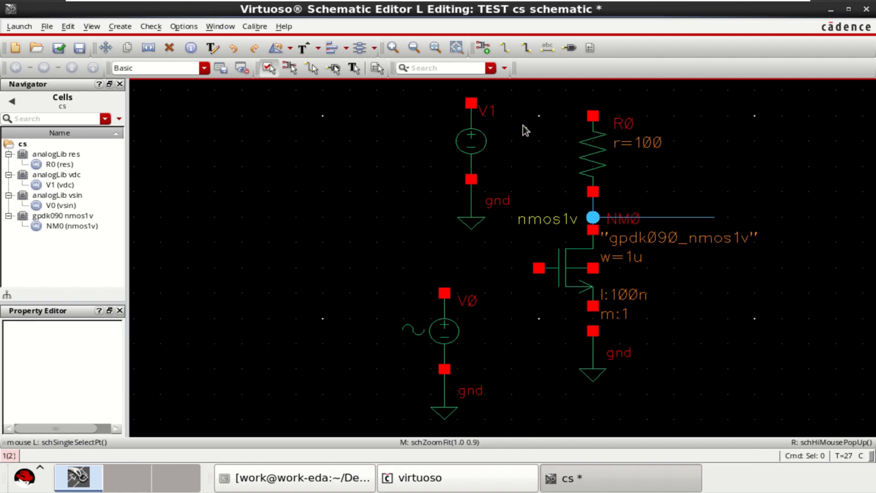
# Wire the resistor's upper terminal to V1's positive terminal and the transistor's source to the gnd below it
pyautogui.click(508, 51)
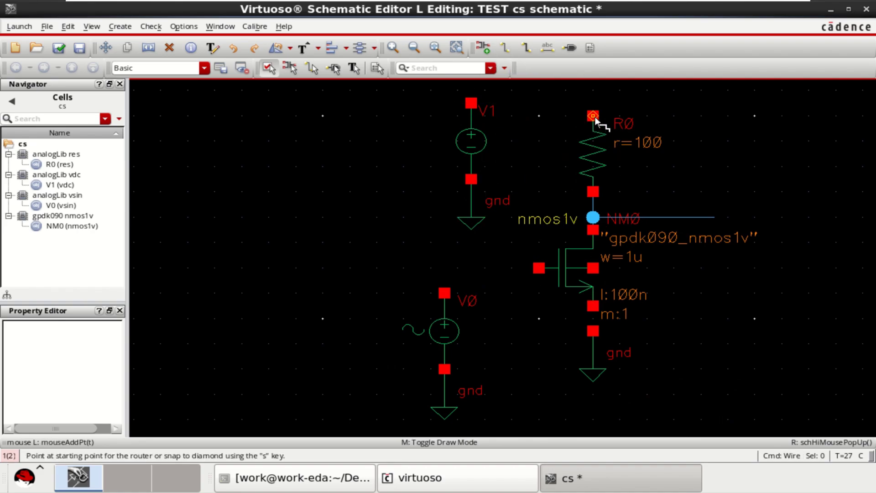
pyautogui.click(593, 116)
pyautogui.click(475, 88)
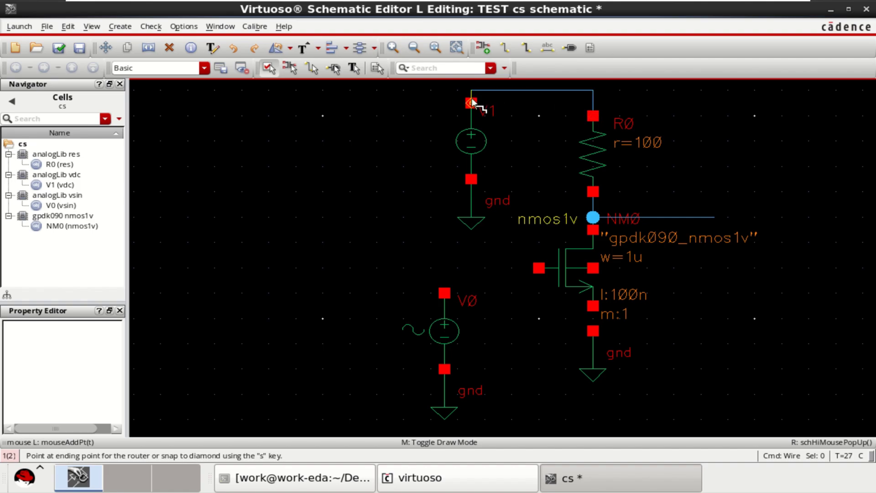
pyautogui.click(593, 306)
pyautogui.click(593, 330)
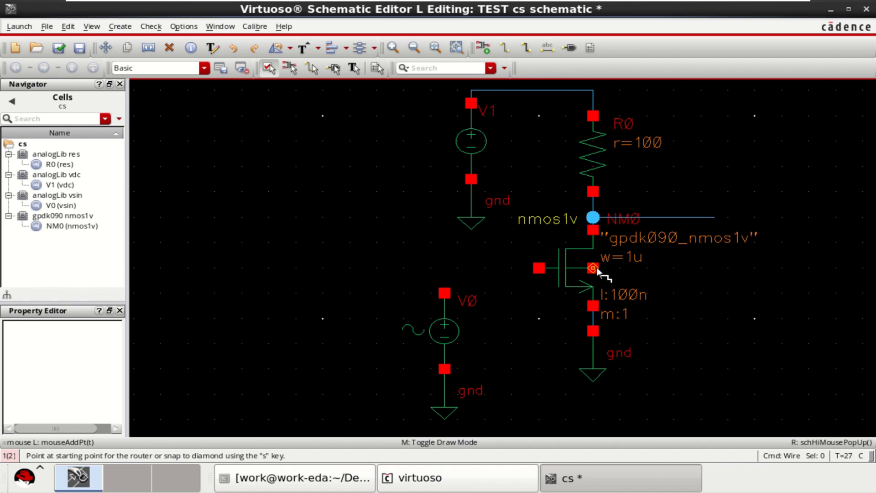
# Wire the transistor's body terminal to its source-ground connection and its gate to V0's positive terminal
pyautogui.click(593, 268)
pyautogui.click(620, 268)
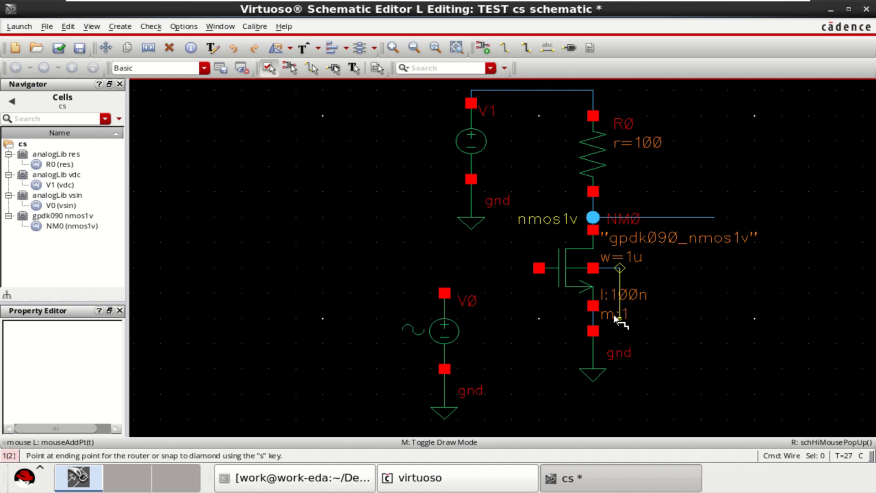
pyautogui.click(593, 318)
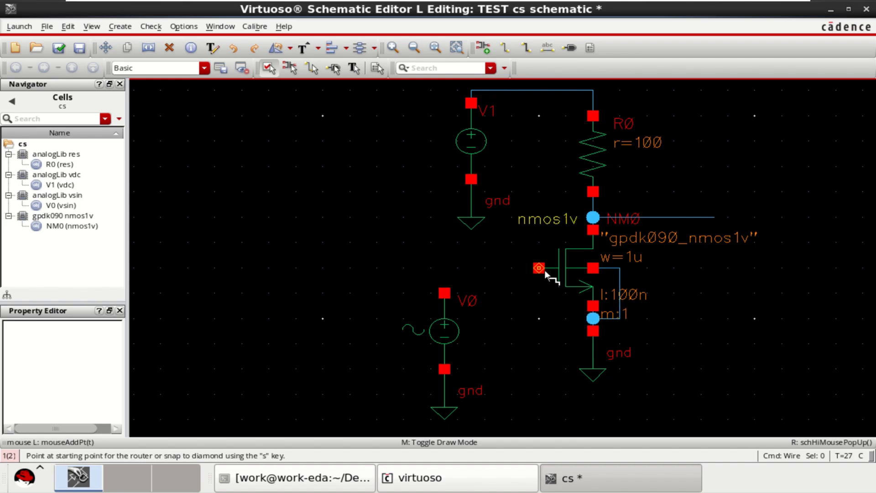
pyautogui.click(538, 268)
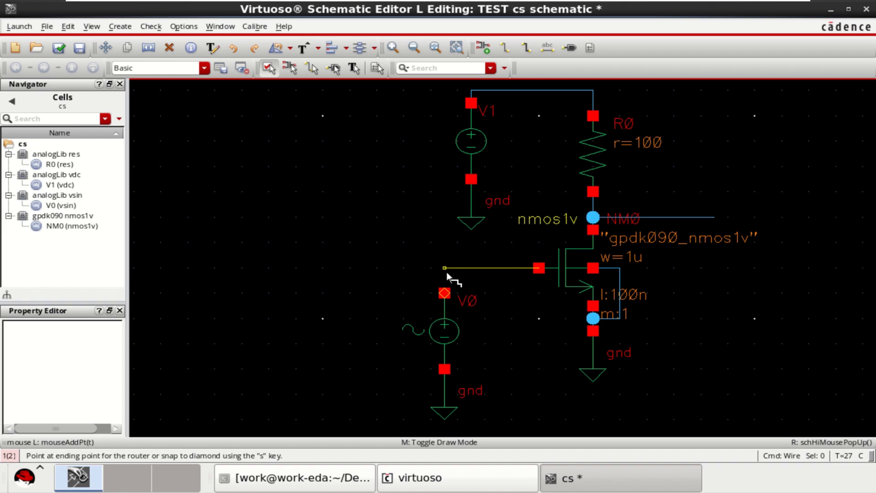
pyautogui.click(445, 293)
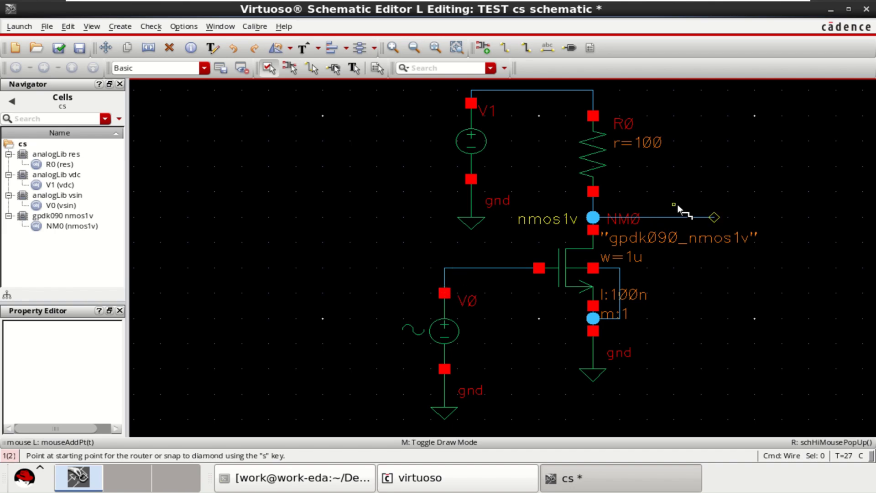
# Create an input pin named vin and place it to the left of the gate wire, level with it
pyautogui.click(570, 48)
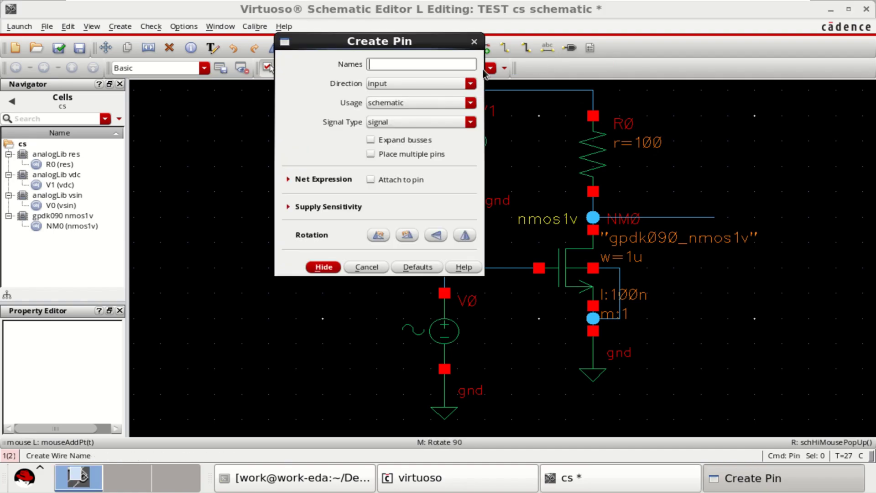
pyautogui.write('vin')
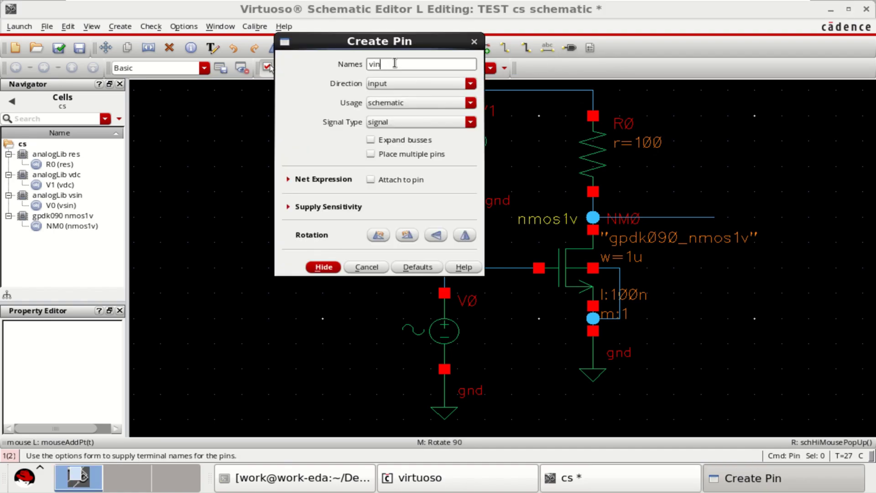
pyautogui.click(324, 267)
pyautogui.click(391, 269)
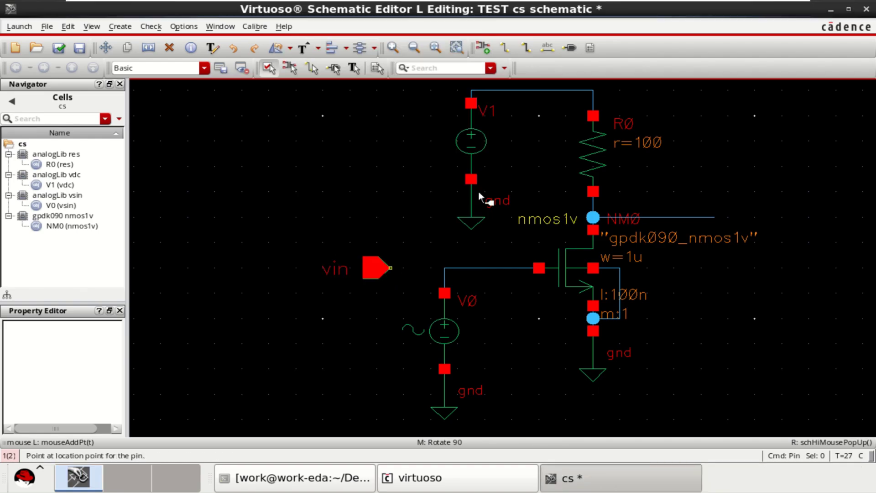
# Create an output pin named vout and place it at the end of the output wire from the drain
pyautogui.click(576, 48)
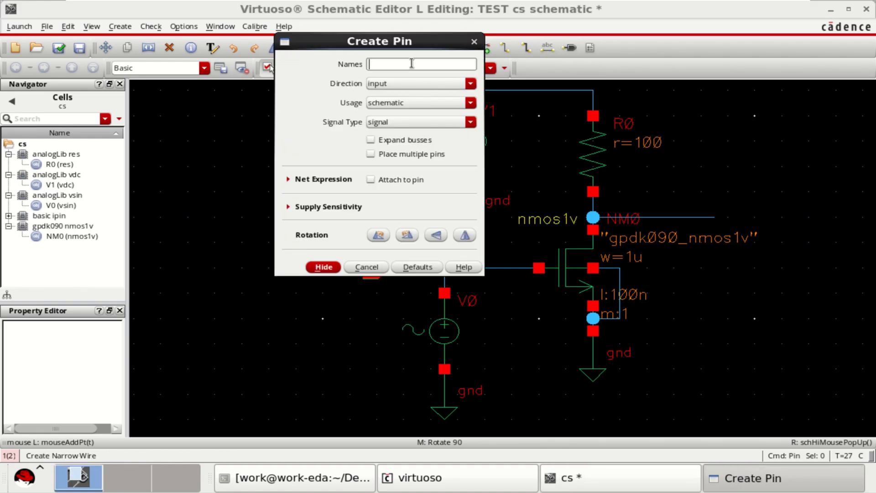
pyautogui.write('vout')
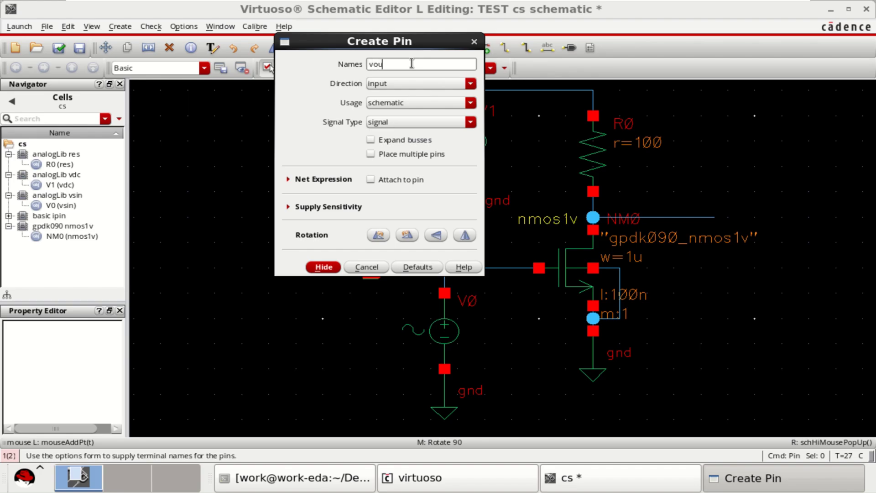
pyautogui.click(400, 84)
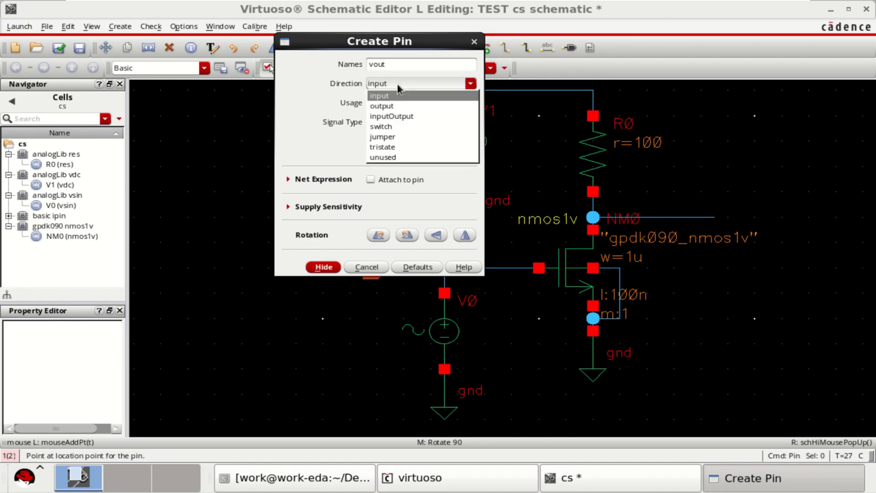
pyautogui.click(393, 103)
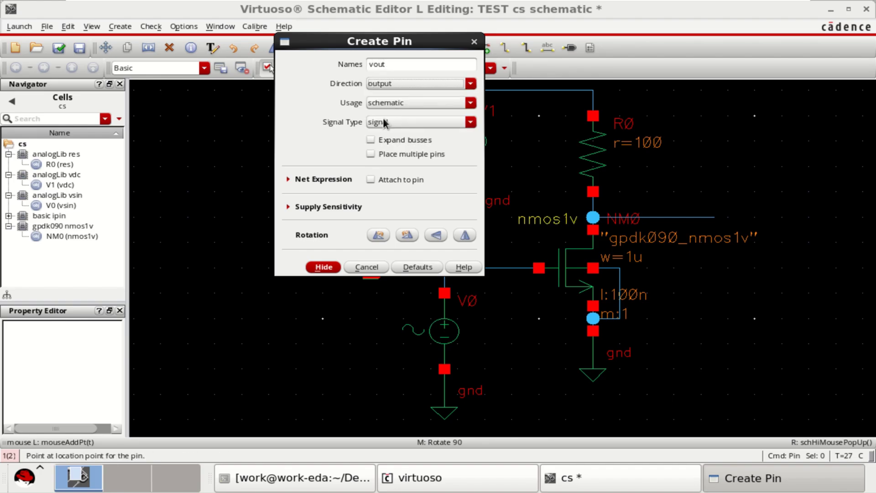
pyautogui.click(318, 269)
pyautogui.click(702, 218)
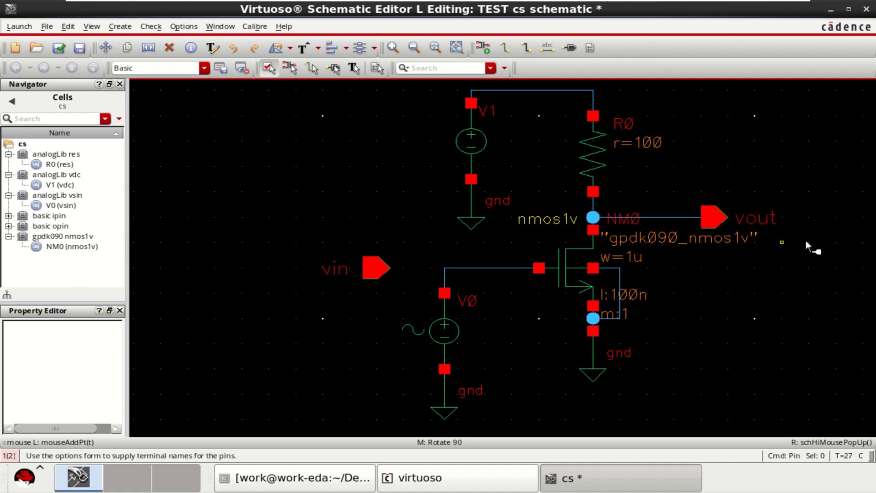
pyautogui.press('Escape')
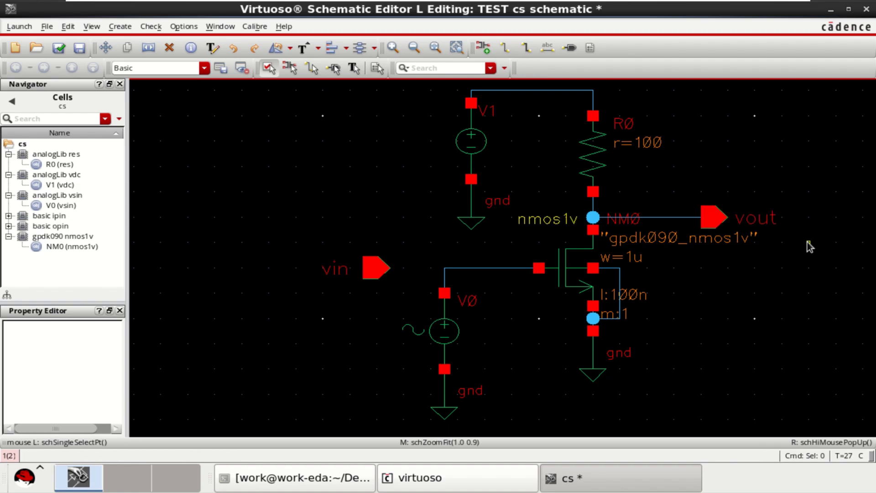
# Set the DC voltage of the vdc source V1 to 1 V
pyautogui.middleClick(810, 247)
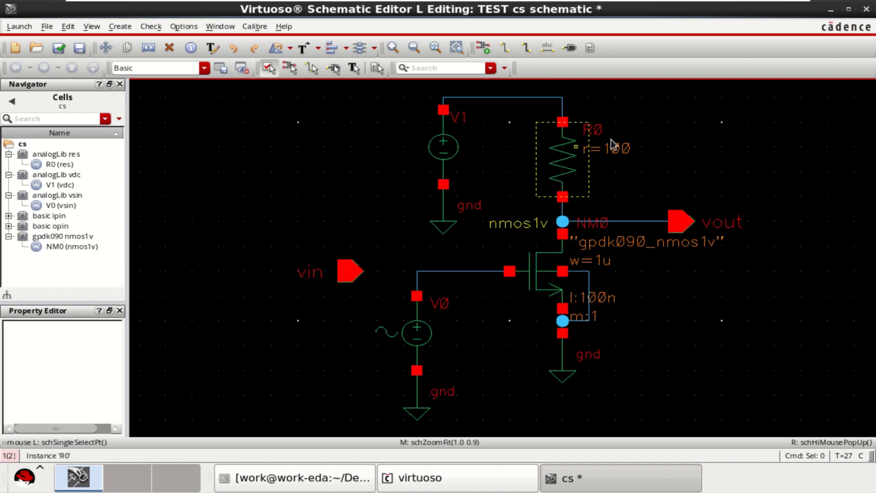
pyautogui.click(550, 278)
pyautogui.click(566, 164)
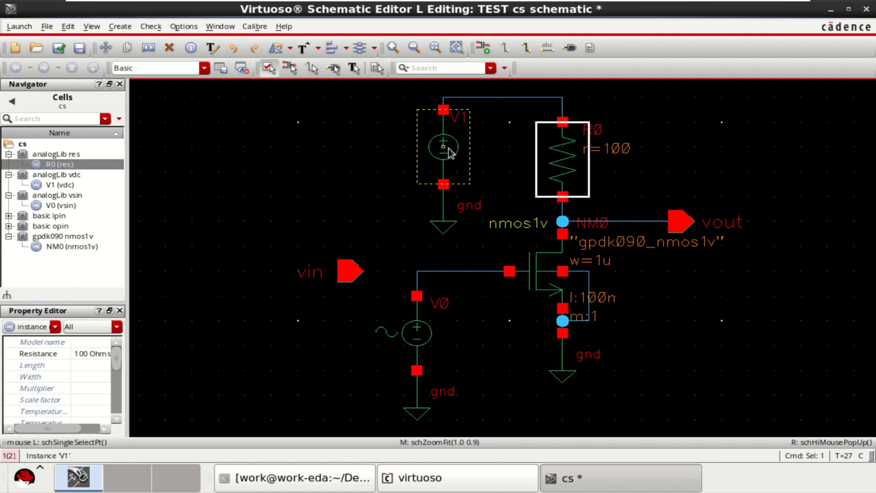
pyautogui.click(449, 149)
pyautogui.press('q')
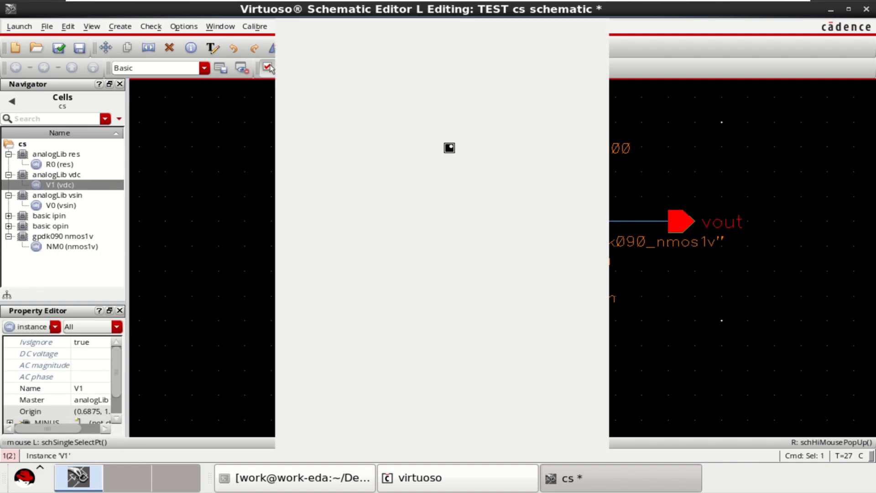
pyautogui.click(432, 268)
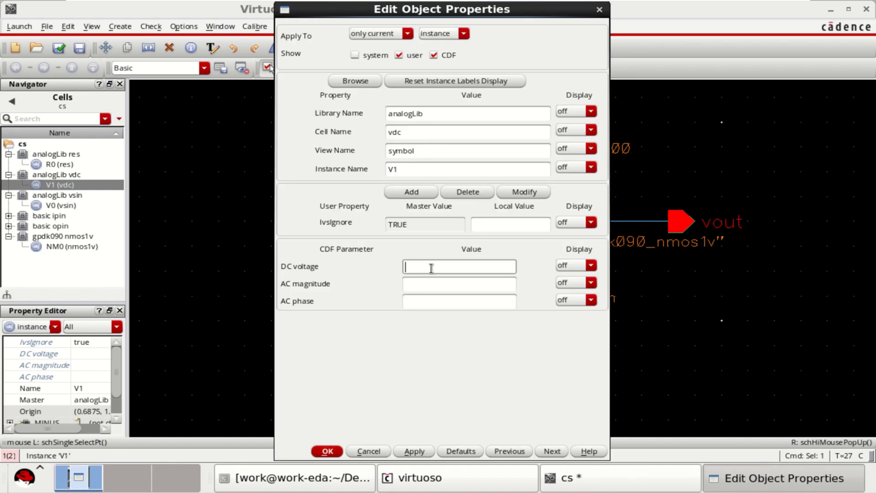
pyautogui.write('1')
pyautogui.click(431, 285)
pyautogui.click(327, 452)
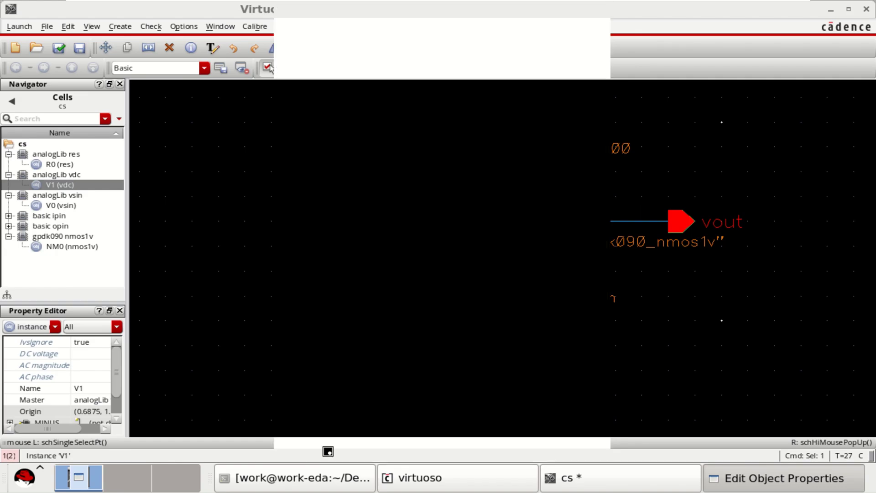
# Wire the vin pin to the corner of the gate wire above source V0
pyautogui.click(329, 174)
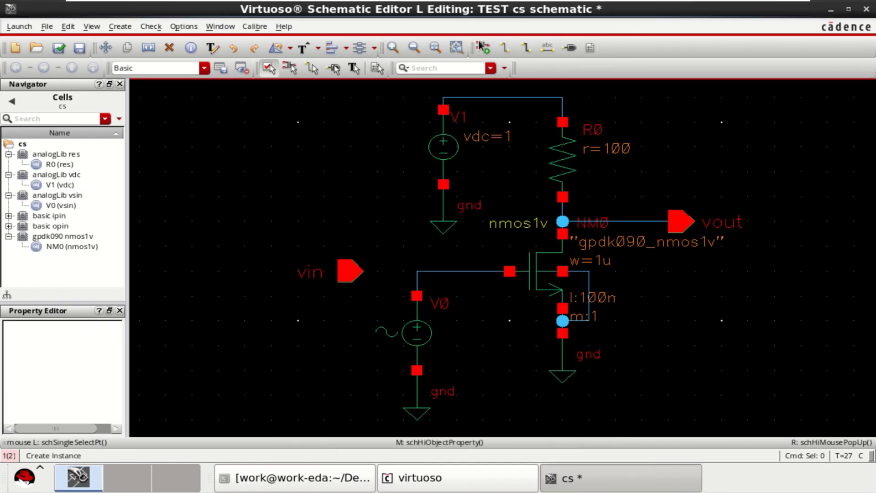
pyautogui.click(505, 47)
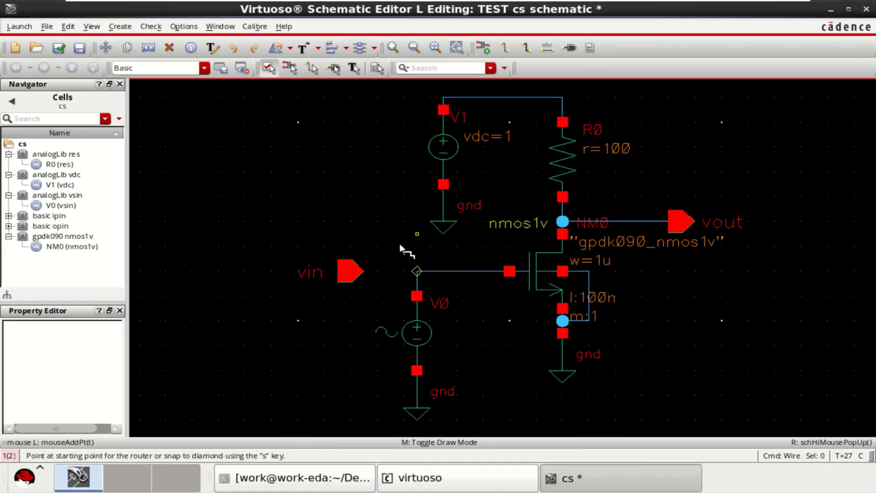
pyautogui.click(352, 270)
pyautogui.click(417, 271)
pyautogui.press('Escape')
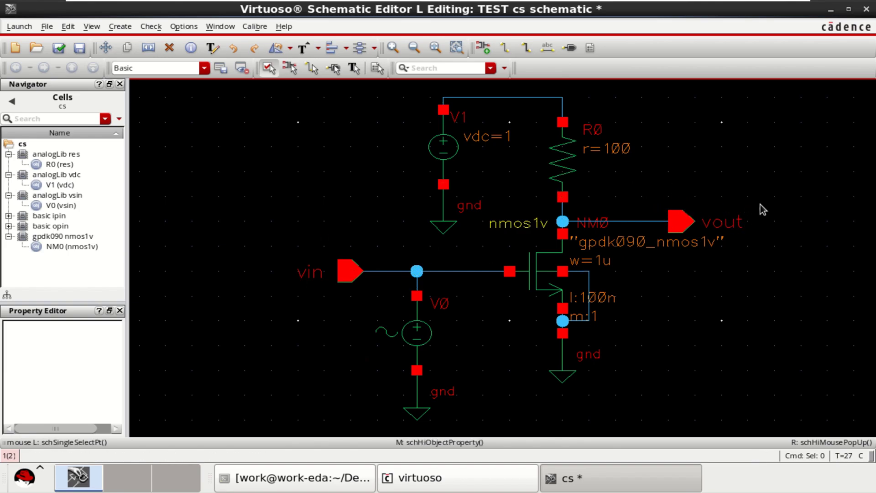
# Edit the properties of the vsin source V0, setting its DC voltage to 0.7 V and its AC magnitude to 2m V
pyautogui.click(416, 329)
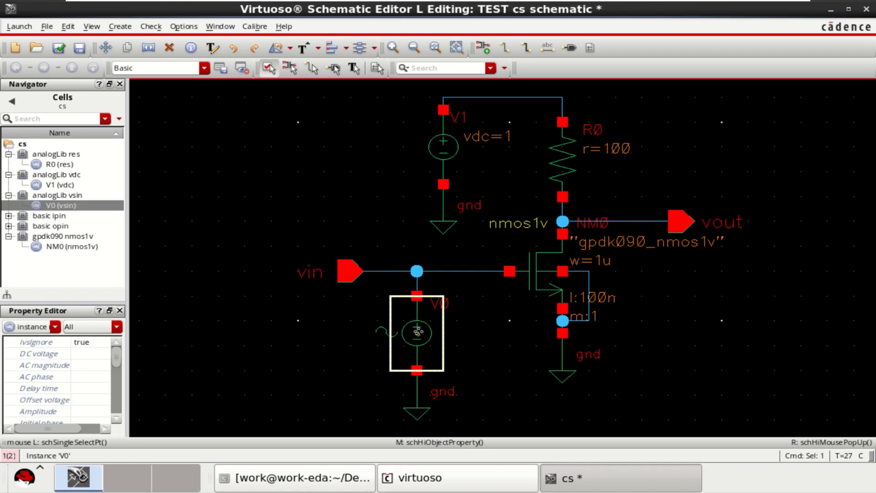
pyautogui.press('q')
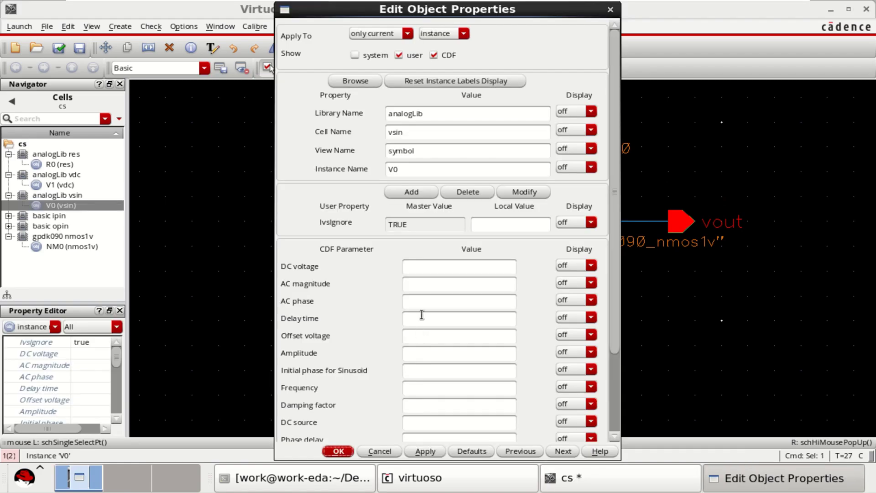
pyautogui.click(443, 268)
pyautogui.write('0.7')
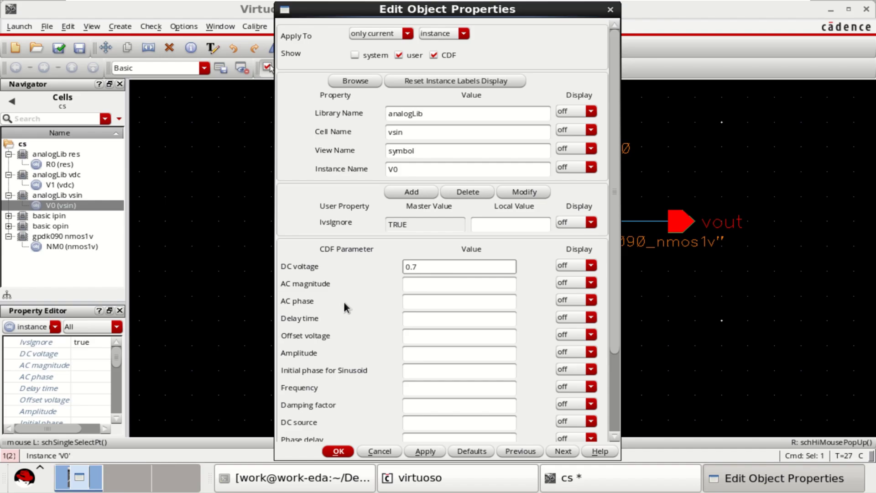
pyautogui.click(448, 291)
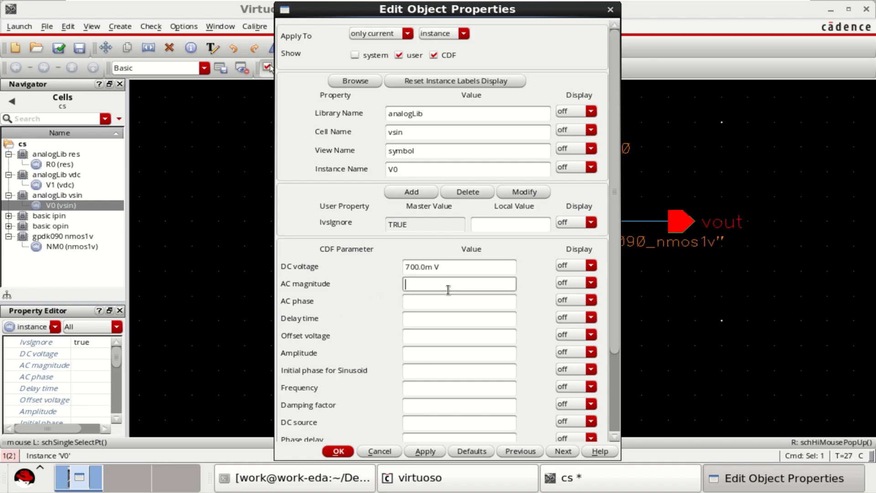
pyautogui.write('2m')
pyautogui.click(449, 303)
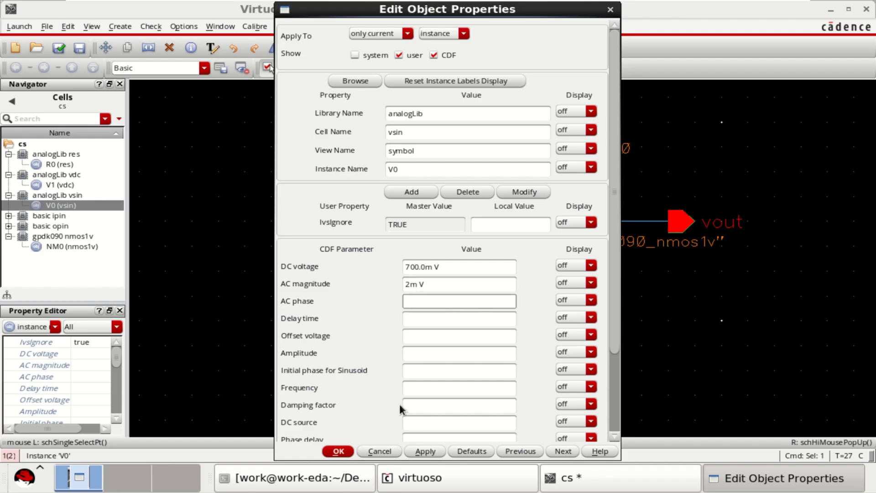
# Set V0's frequency to 1G Hz, apply its source properties and deselect it
pyautogui.click(422, 388)
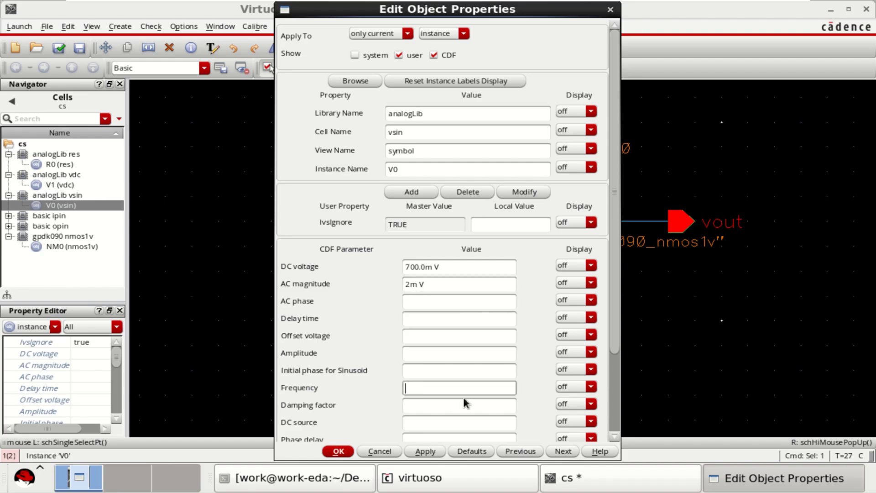
pyautogui.write('1G')
pyautogui.click(451, 406)
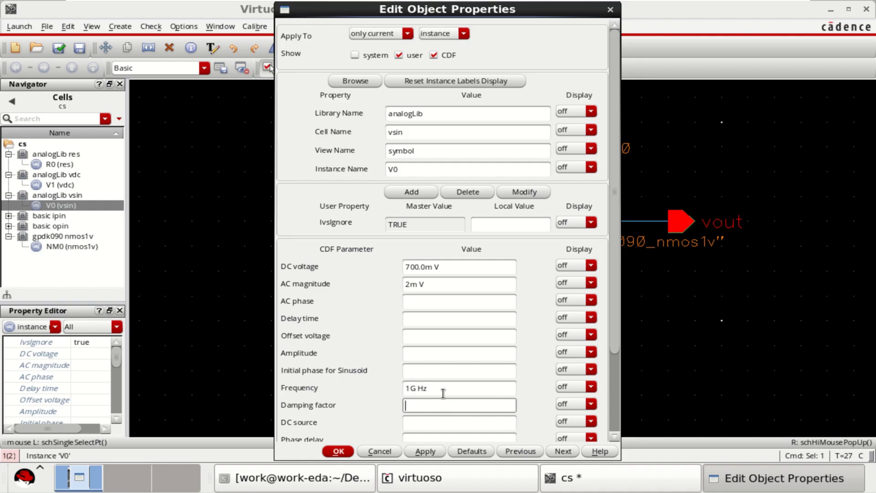
pyautogui.moveTo(461, 267); pyautogui.dragTo(368, 264)
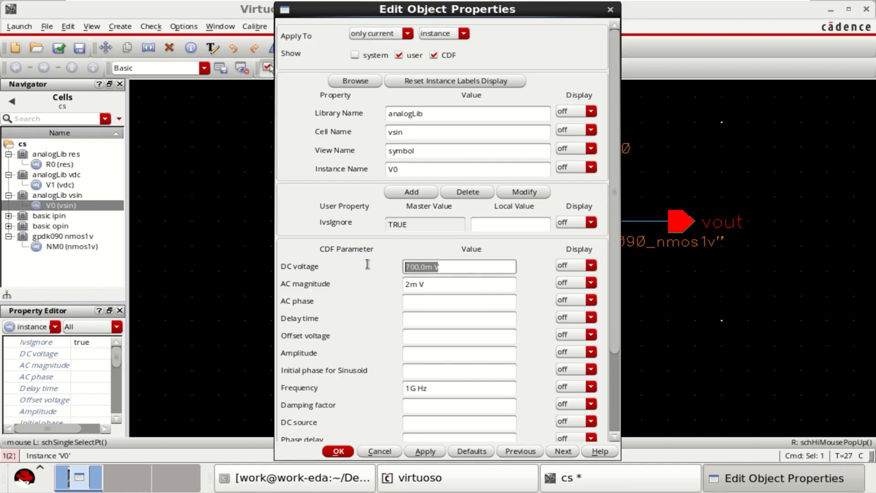
pyautogui.moveTo(425, 284); pyautogui.dragTo(355, 287)
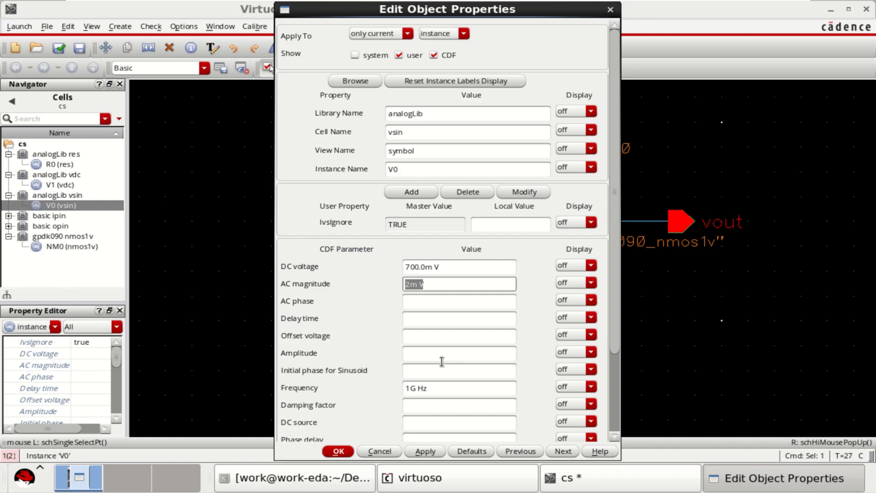
pyautogui.moveTo(409, 284); pyautogui.dragTo(397, 284)
pyautogui.click(338, 452)
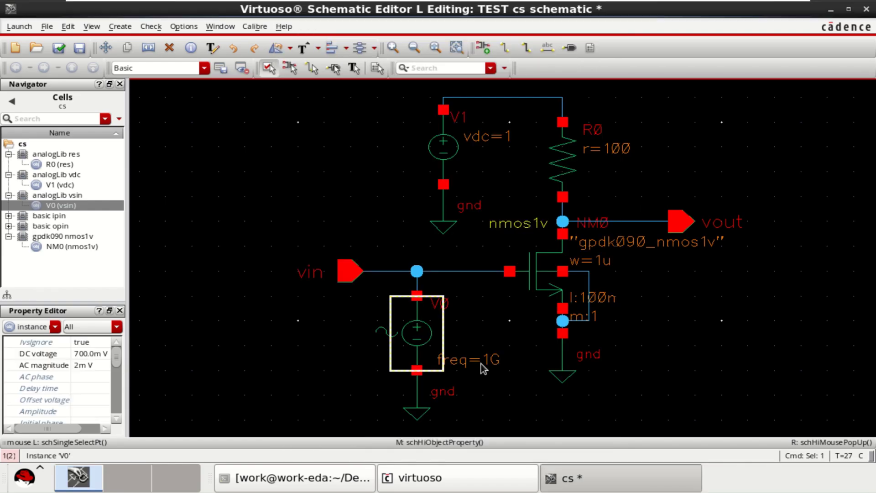
pyautogui.click(670, 349)
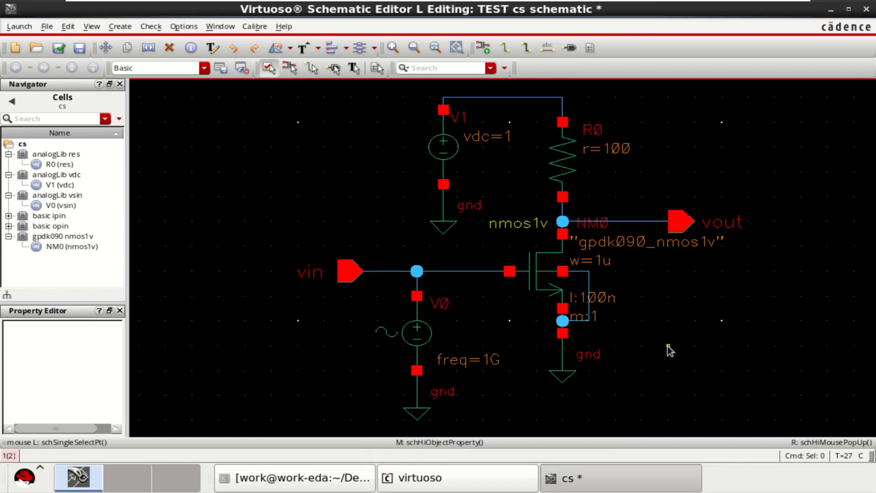
# Check and save the cs schematic, and launch ADE L for it
pyautogui.click(58, 48)
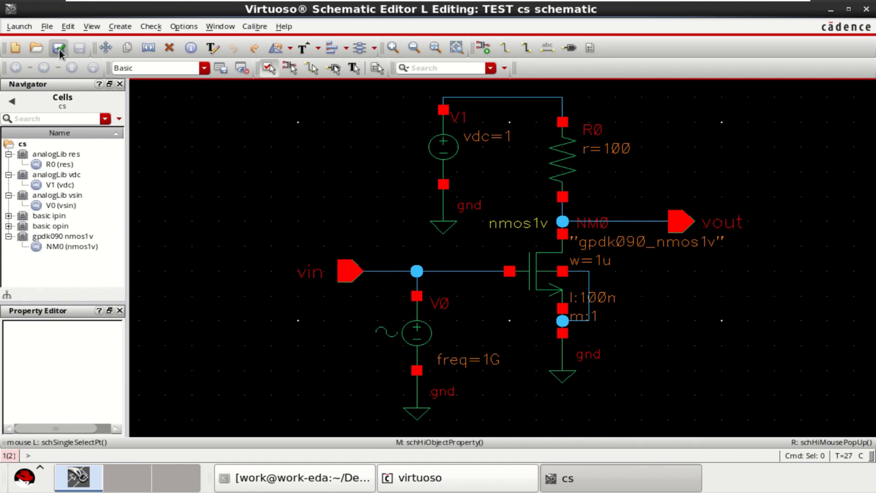
pyautogui.click(21, 28)
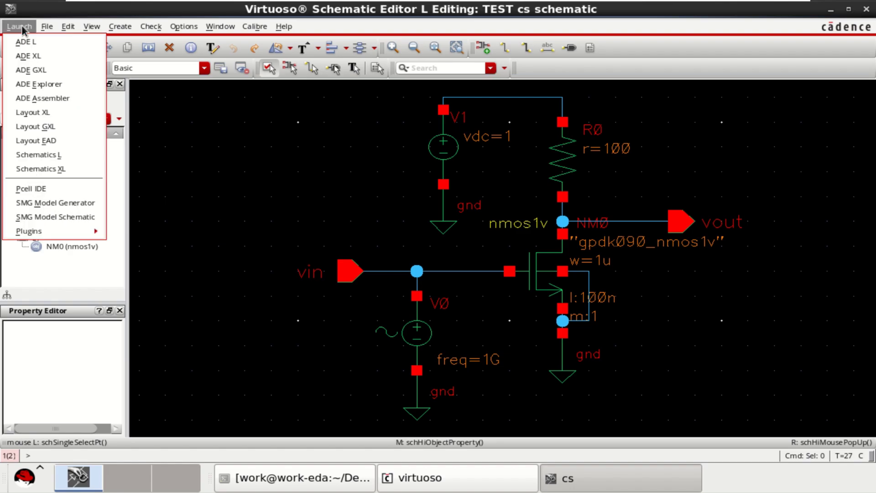
pyautogui.click(48, 42)
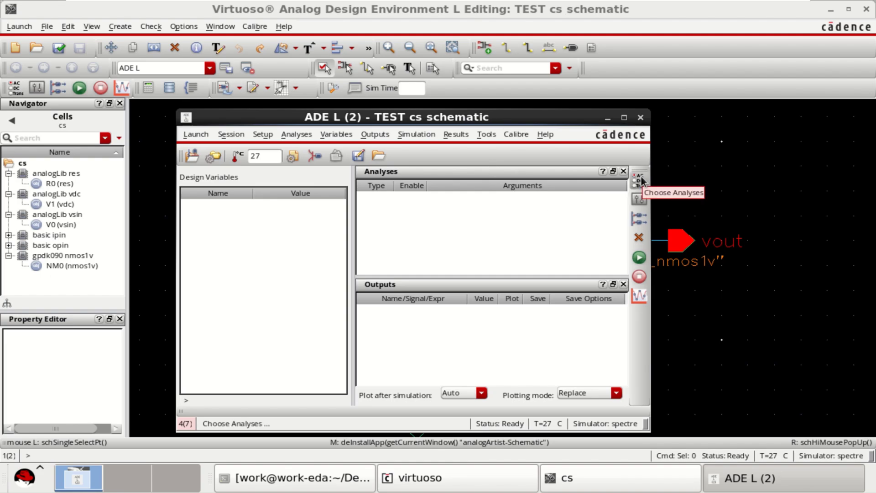
# Add a transient analysis with a stop time of 10u and moderate accuracy defaults
pyautogui.rightClick(497, 220)
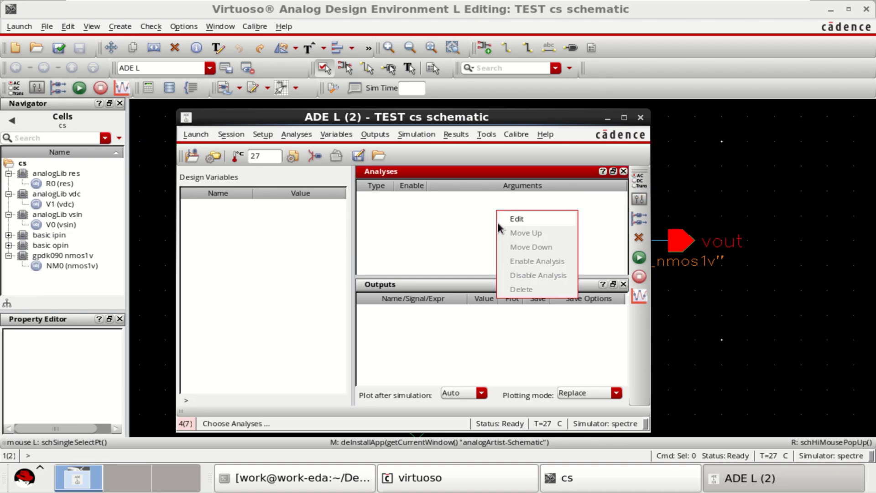
pyautogui.click(525, 219)
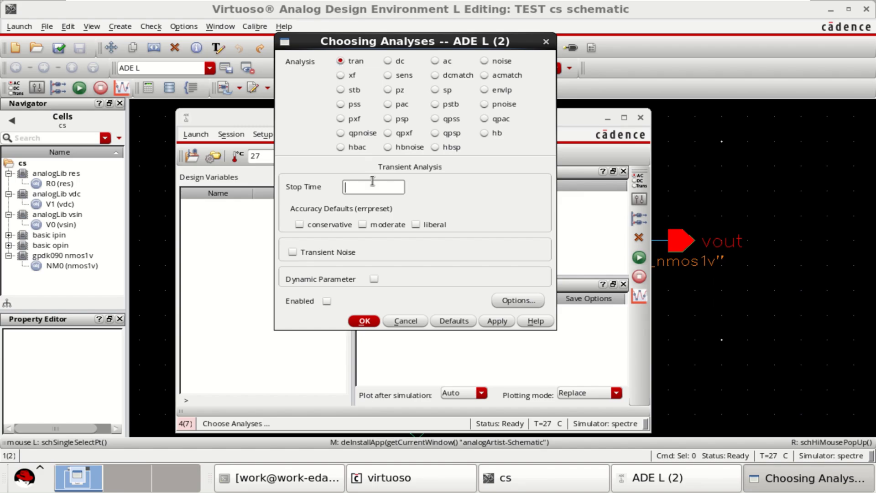
pyautogui.write('10u')
pyautogui.click(384, 225)
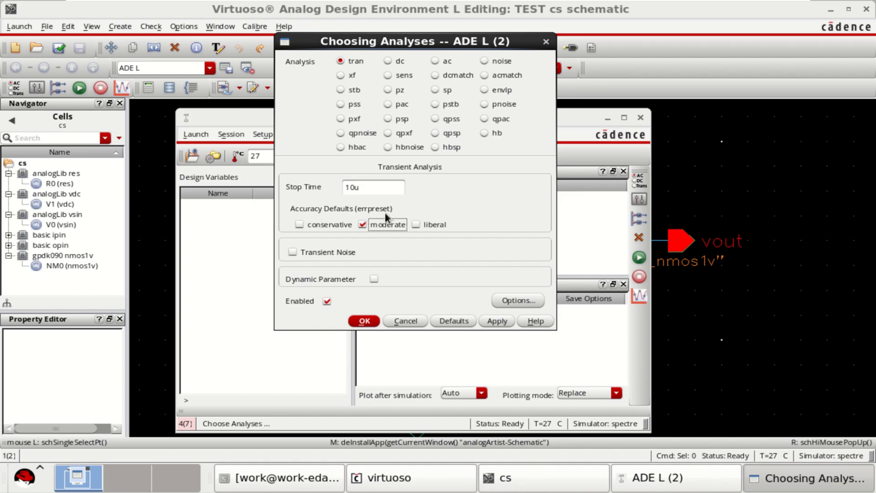
pyautogui.click(365, 321)
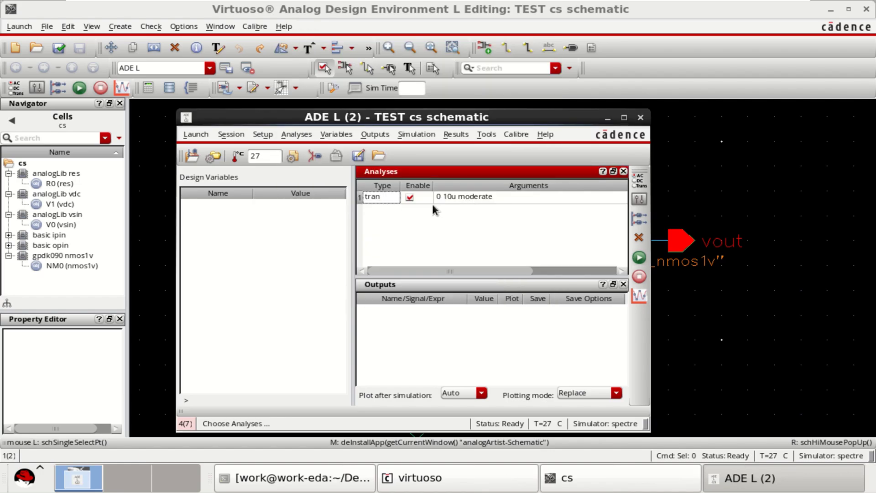
# Add the vin and vout nets from the schematic as simulation outputs to plot, and return to the ADE L window
pyautogui.moveTo(547, 117)
pyautogui.mouseDown()
pyautogui.moveTo(529, 118)
pyautogui.moveTo(529, 201)
pyautogui.moveTo(532, 121)
pyautogui.mouseUp()
pyautogui.rightClick(456, 330)
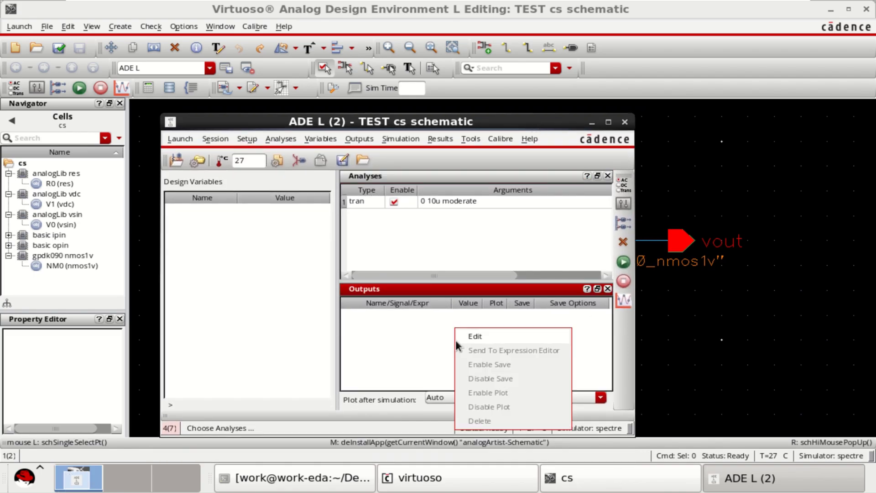
pyautogui.click(491, 336)
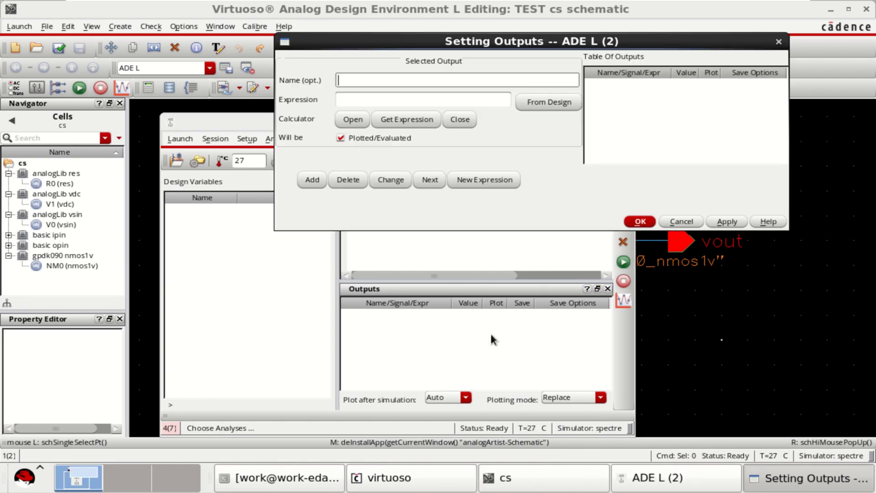
pyautogui.click(543, 103)
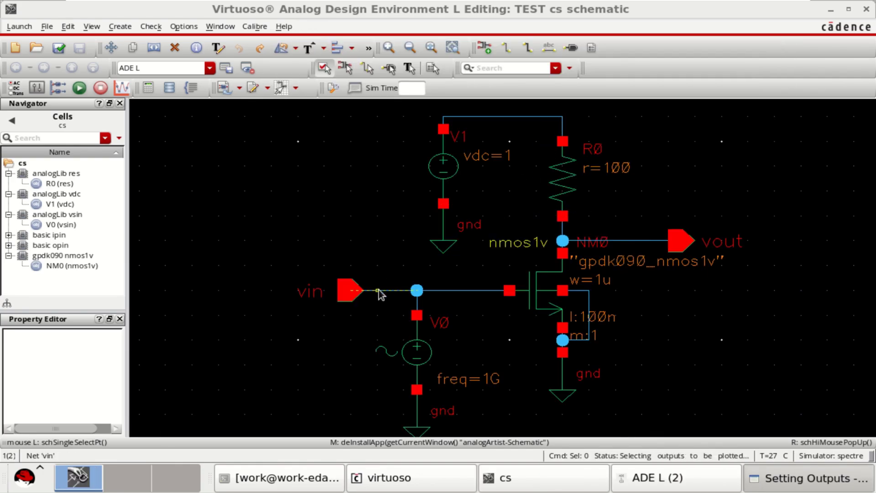
pyautogui.click(386, 293)
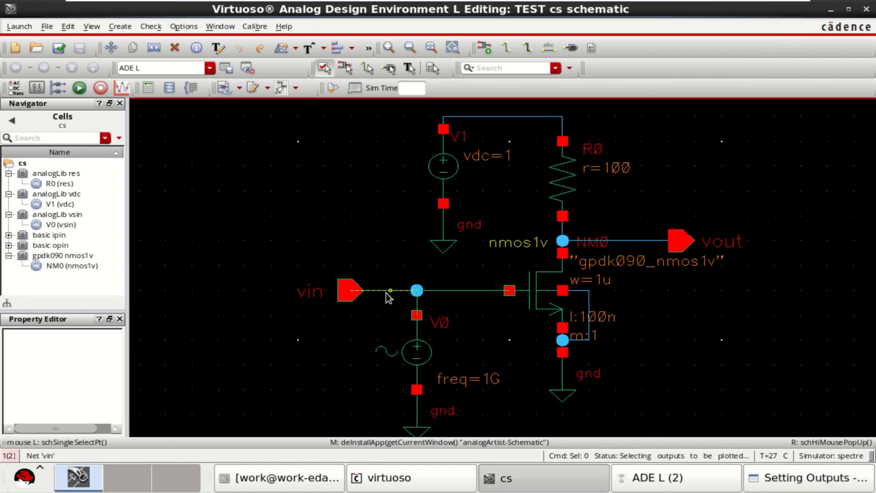
pyautogui.click(633, 243)
pyautogui.click(783, 488)
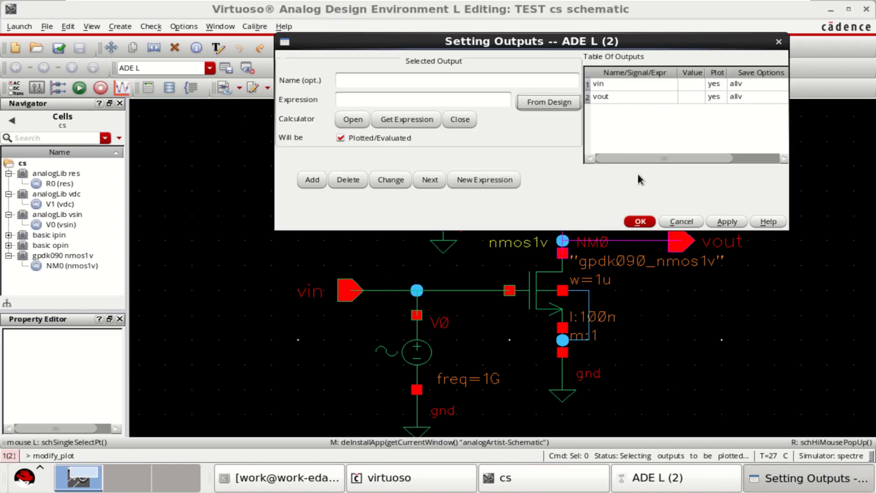
pyautogui.click(640, 222)
pyautogui.click(741, 476)
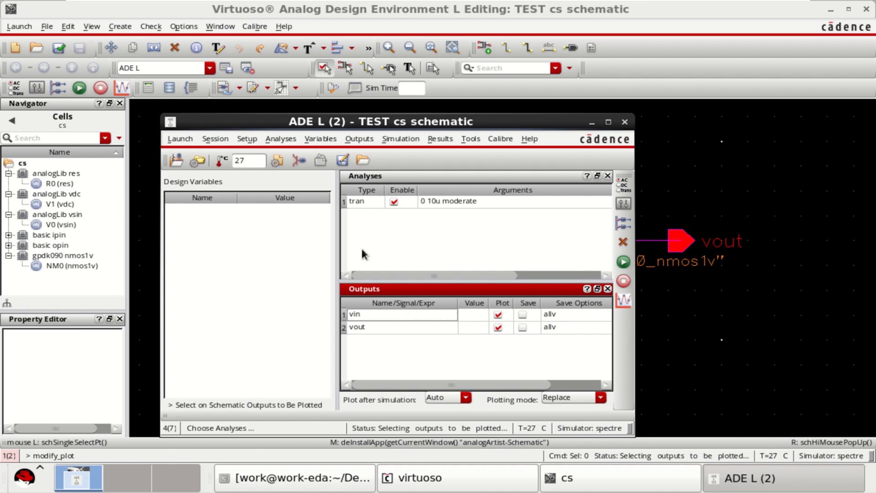
# Check the model file and section in the simulator's model library setup and accept them
pyautogui.click(215, 138)
pyautogui.moveTo(245, 140)
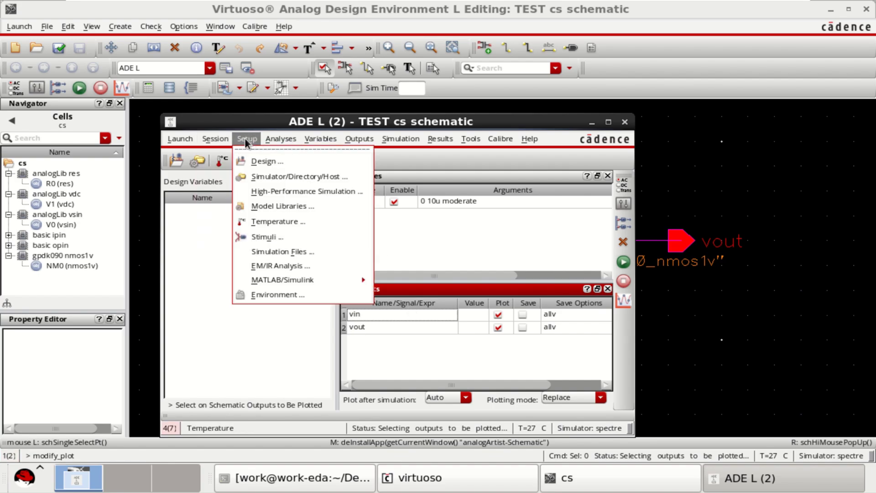
pyautogui.click(294, 206)
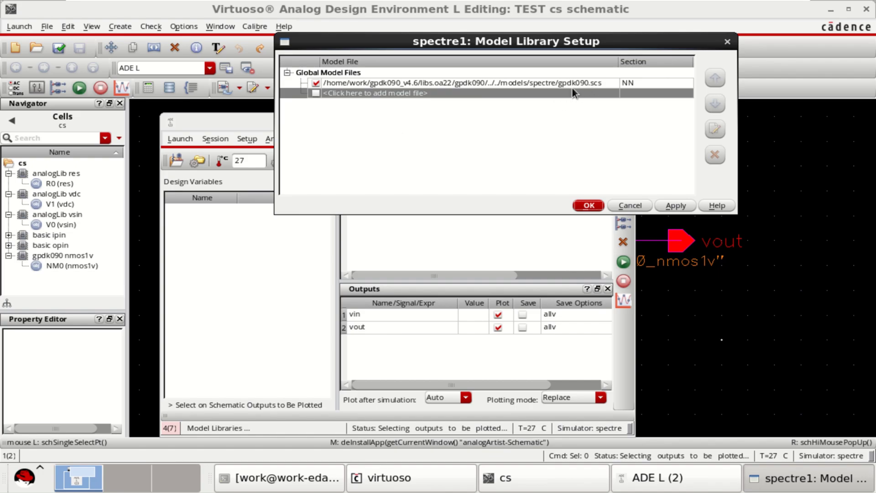
pyautogui.moveTo(599, 43); pyautogui.dragTo(579, 62)
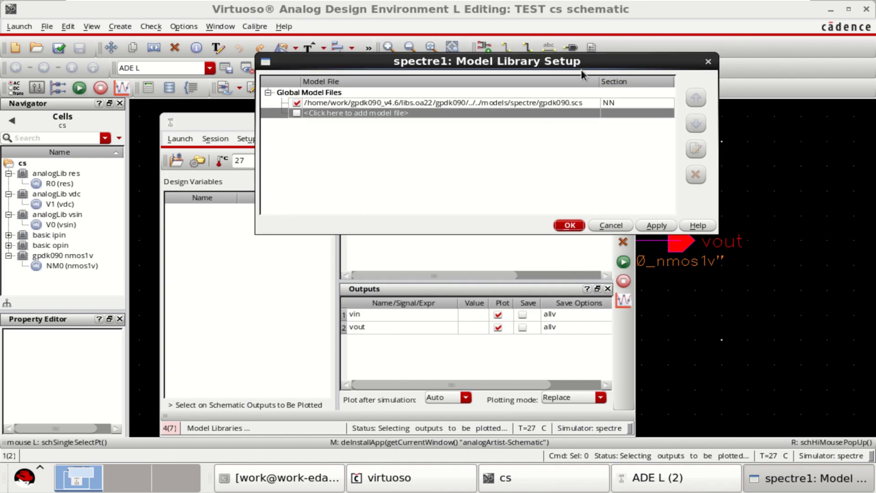
pyautogui.click(569, 226)
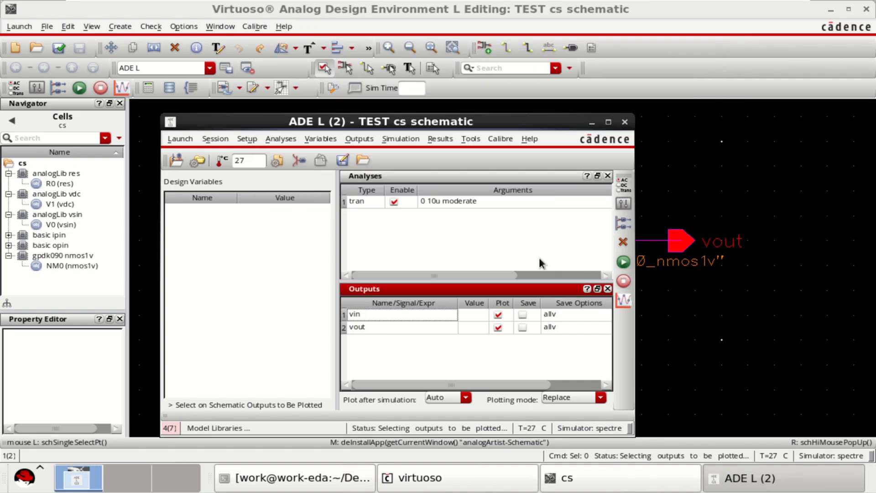
# Run the simulation, maximize the resulting waveform window and split the vout and vin traces into separate strips
pyautogui.click(623, 262)
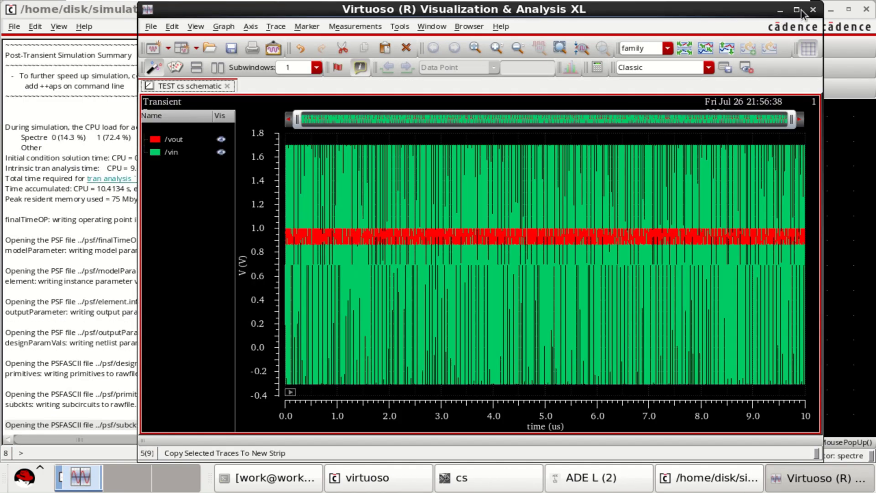
pyautogui.click(795, 10)
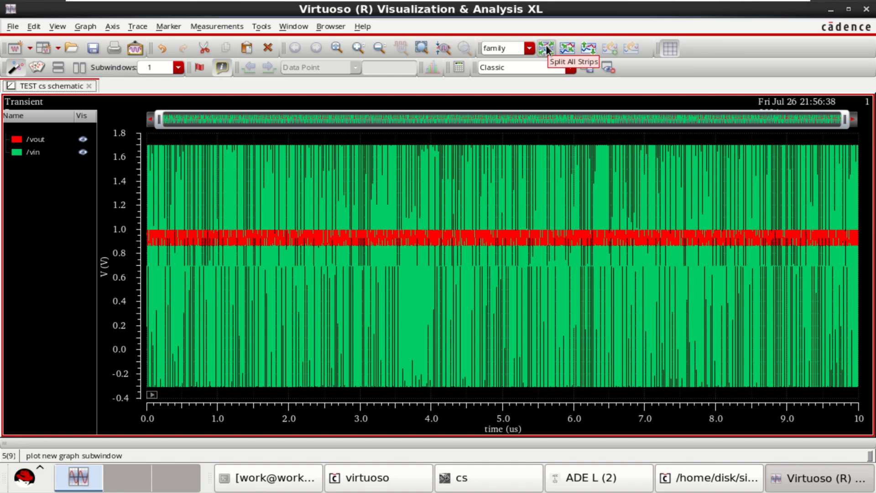
pyautogui.click(546, 46)
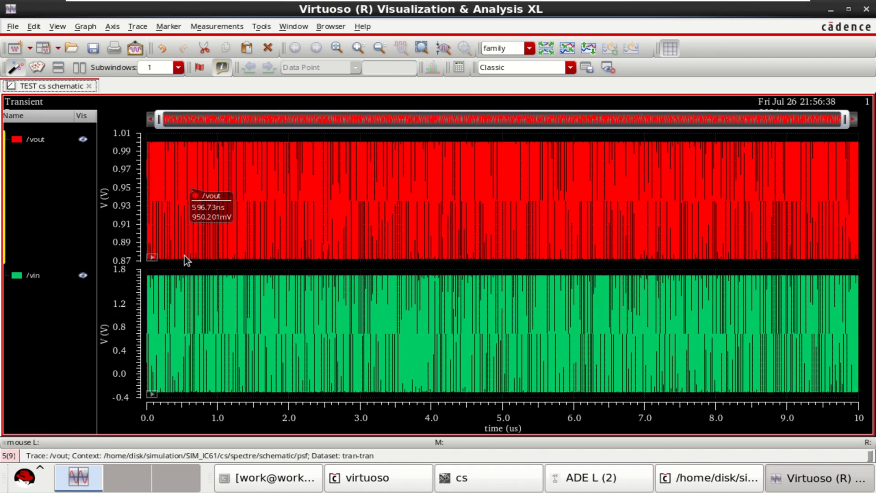
# Change the waveform graph's background color to white in its graph properties
pyautogui.rightClick(42, 181)
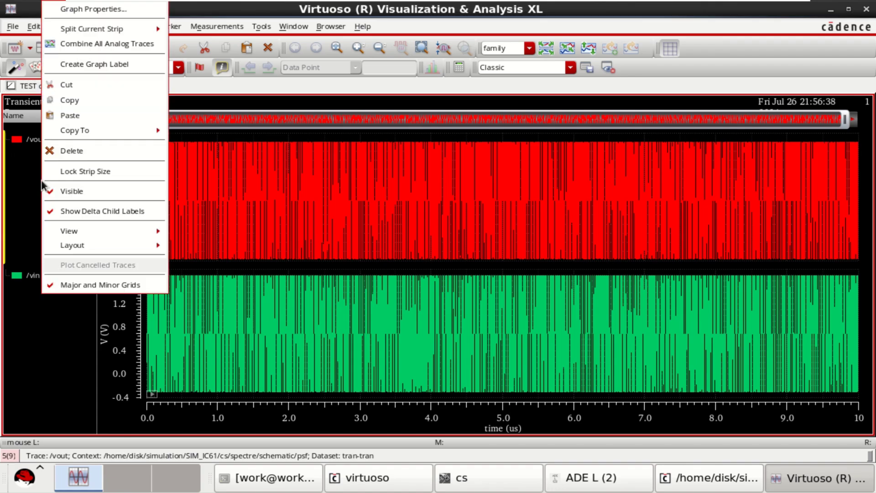
pyautogui.click(102, 8)
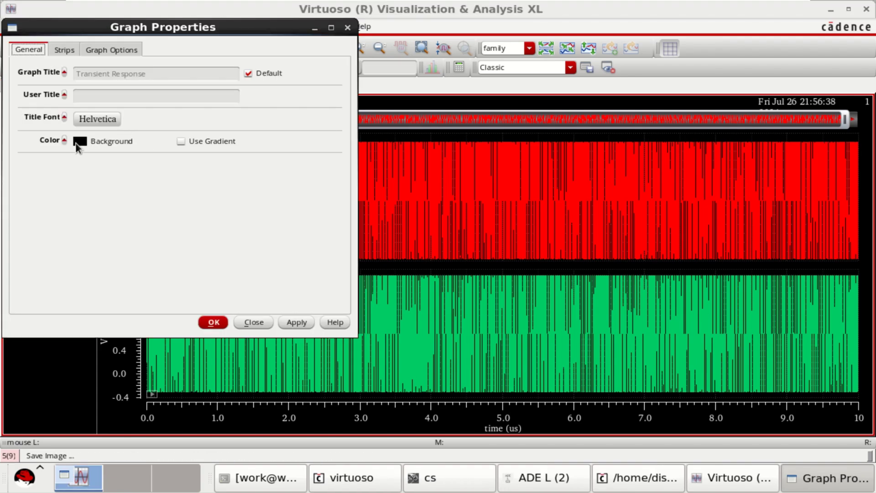
pyautogui.click(79, 142)
pyautogui.click(160, 183)
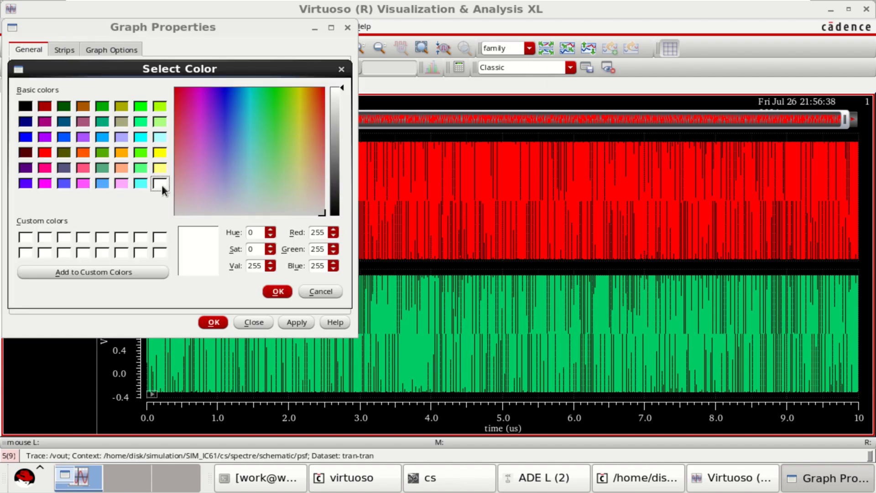
pyautogui.click(275, 291)
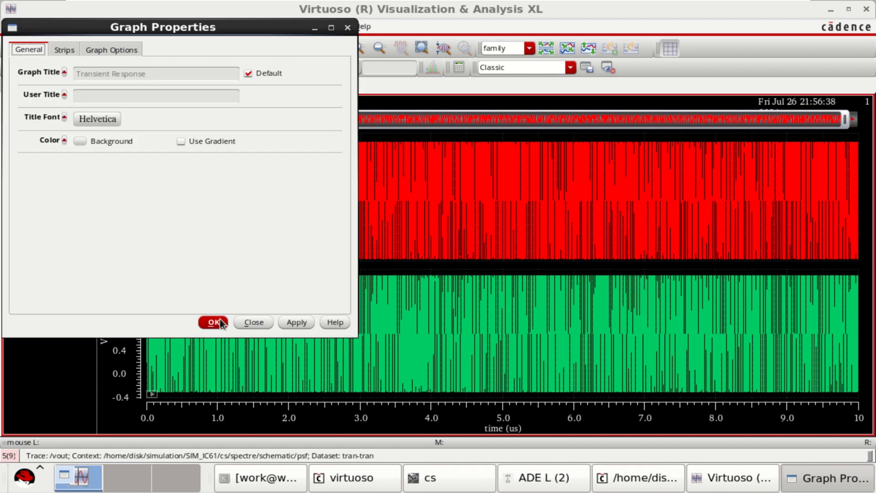
pyautogui.click(214, 324)
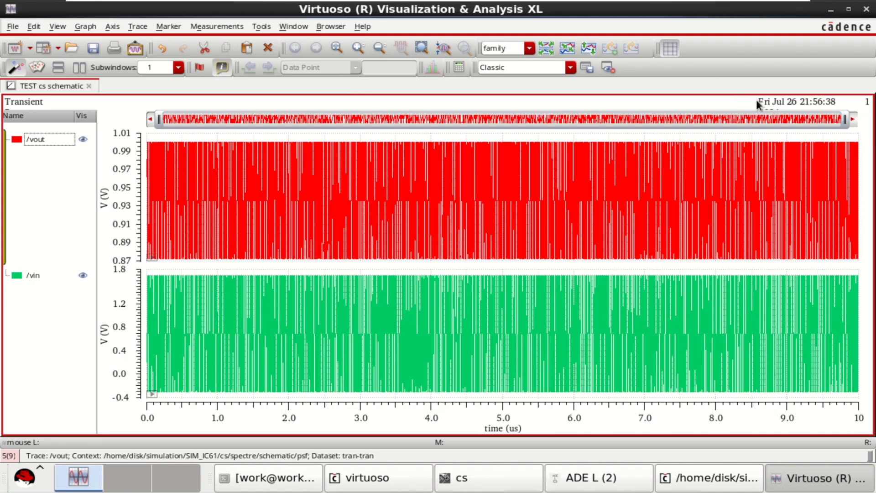
# Narrow the plotted time range to about the first 10 ns and set the vout and vin traces to Medium width
pyautogui.moveTo(845, 120); pyautogui.dragTo(355, 119)
pyautogui.moveTo(277, 118); pyautogui.dragTo(152, 132)
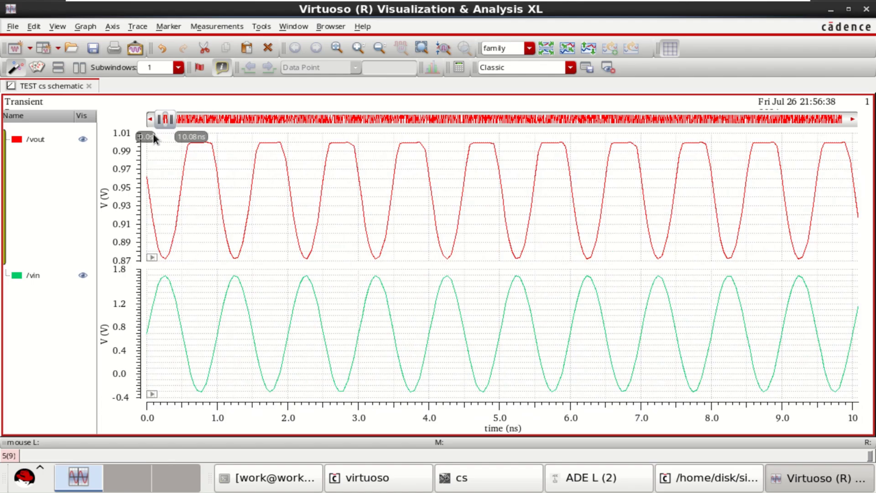
pyautogui.click(27, 279)
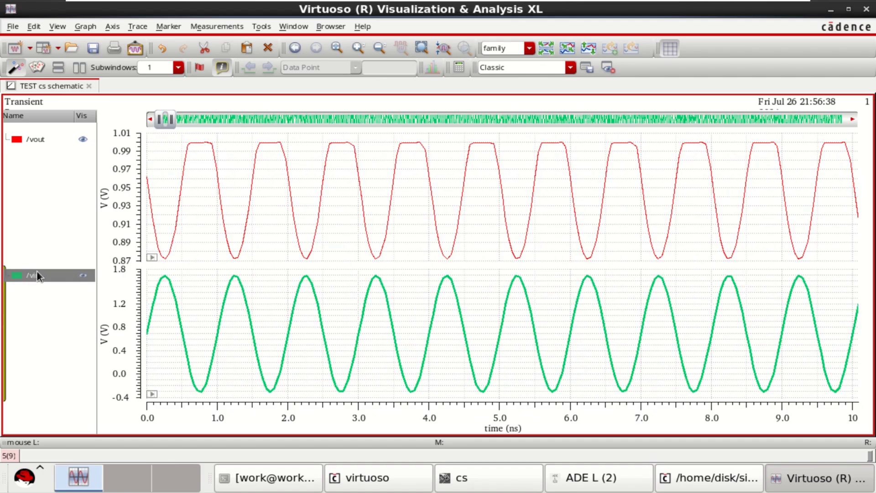
pyautogui.click(35, 139)
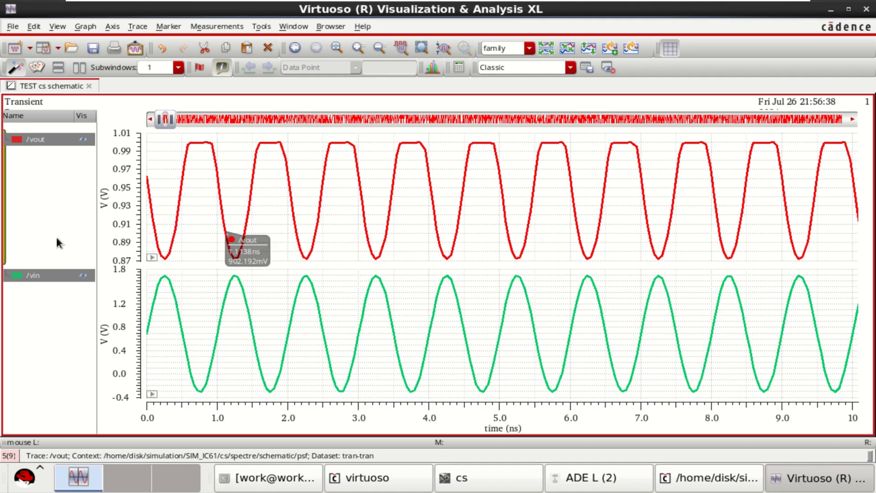
pyautogui.rightClick(42, 275)
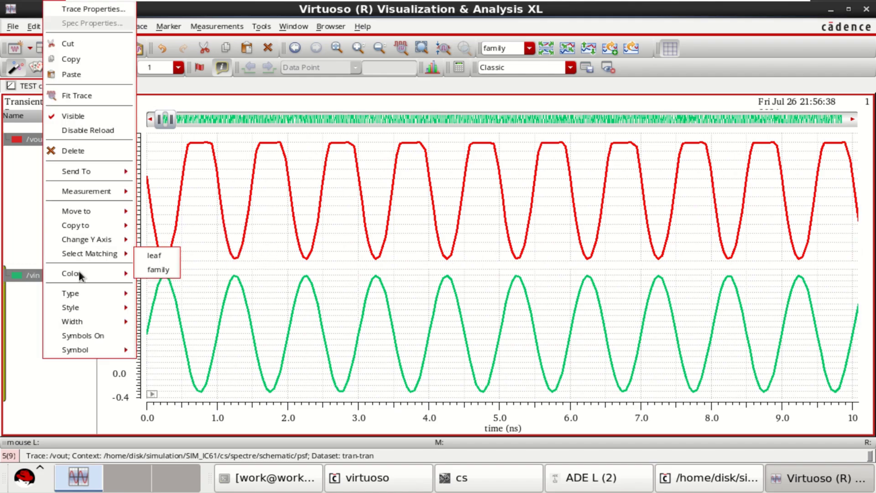
pyautogui.moveTo(79, 275)
pyautogui.moveTo(77, 307)
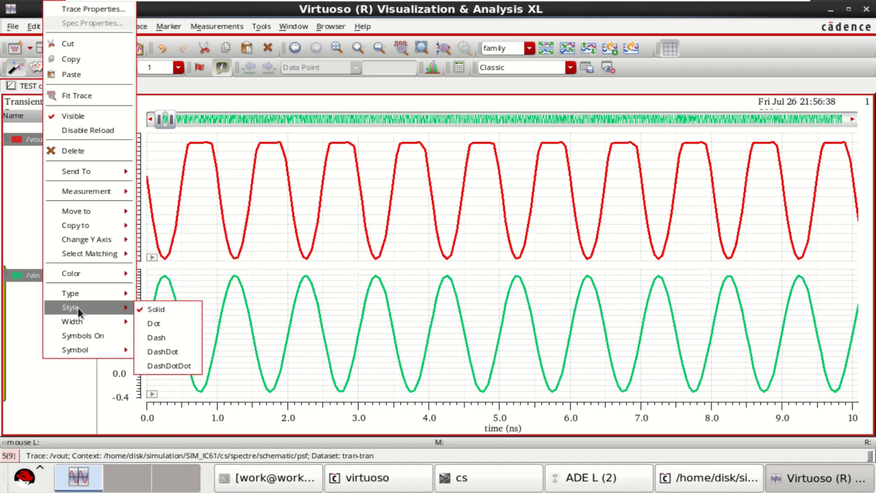
pyautogui.moveTo(107, 321)
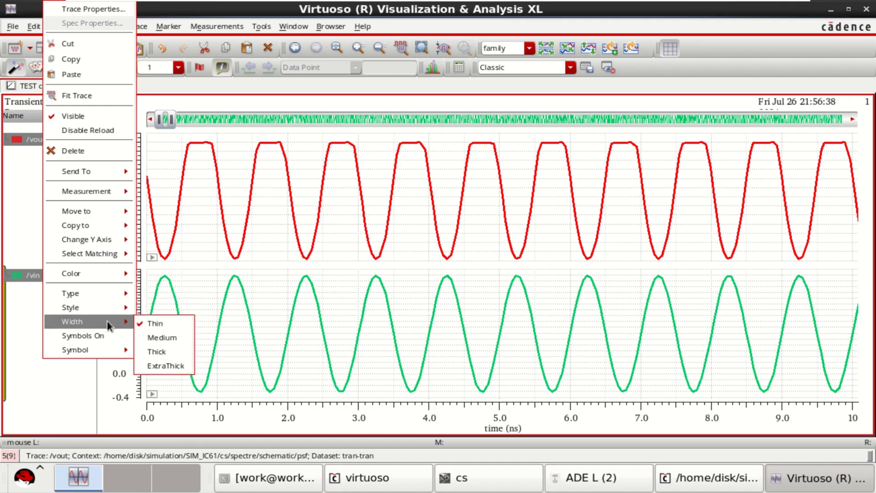
pyautogui.click(170, 338)
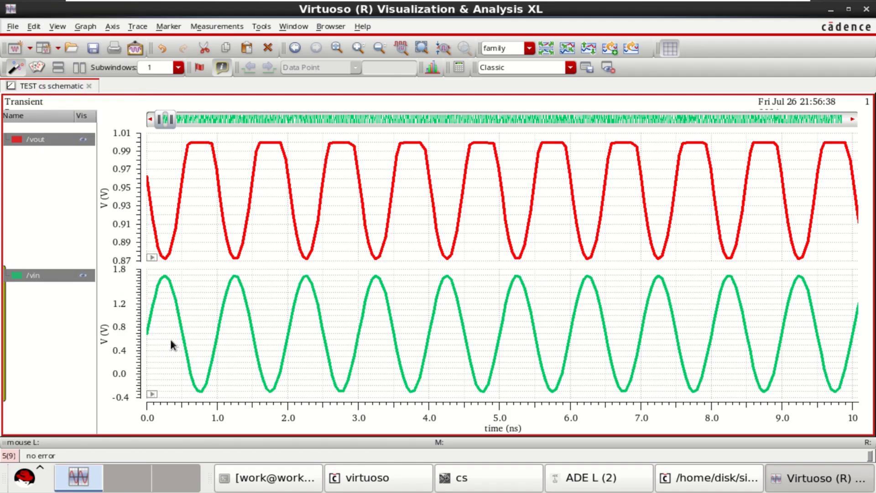
# Read the vout and vin values at time zero and inspect the low and high points of vout
pyautogui.click(238, 182)
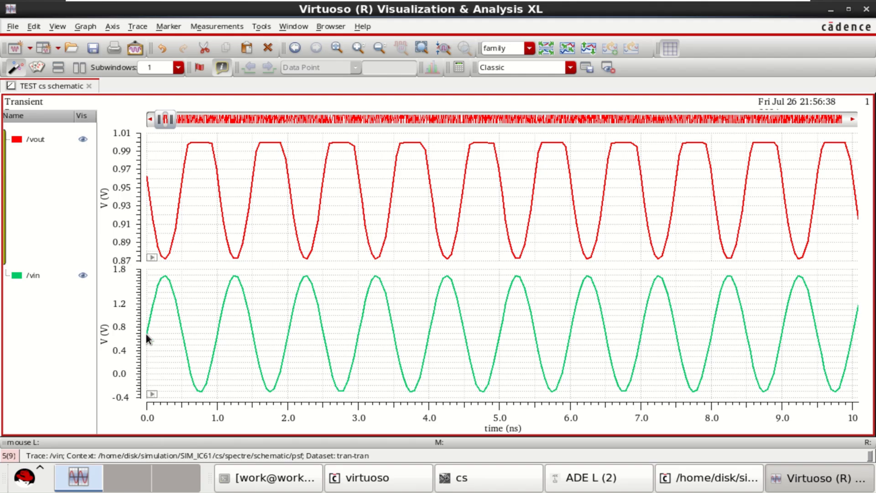
pyautogui.moveTo(148, 180)
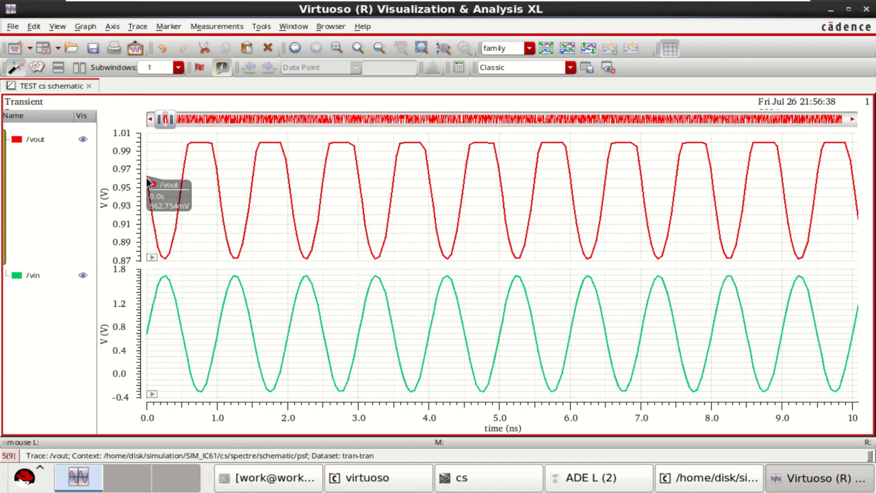
pyautogui.click(146, 330)
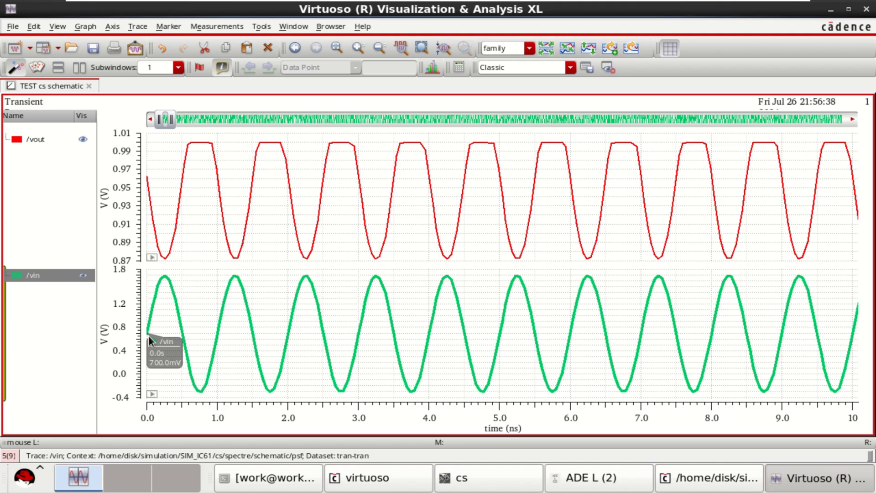
pyautogui.moveTo(147, 334)
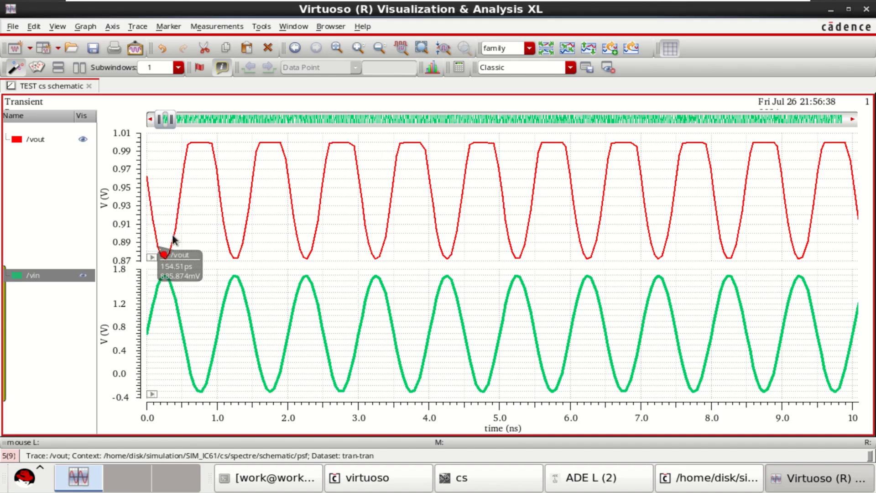
pyautogui.moveTo(212, 149)
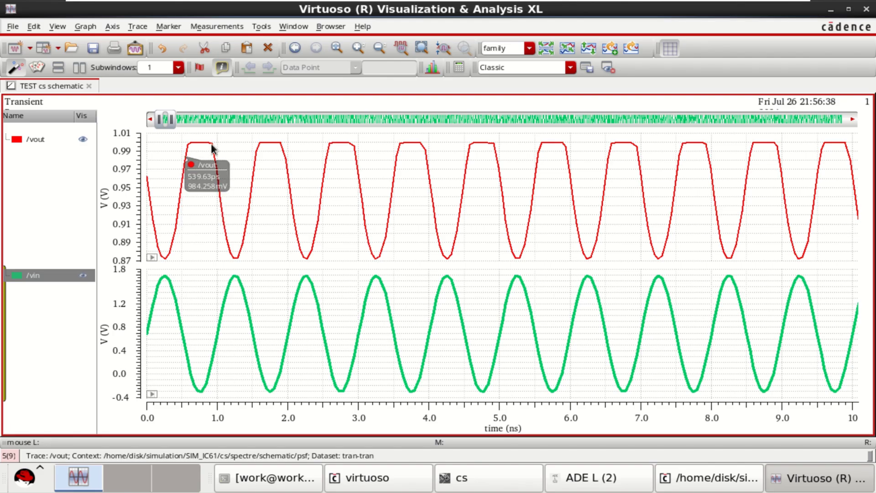
# Minimize the waveform window, close the simulation log and return to the cs schematic
pyautogui.click(832, 11)
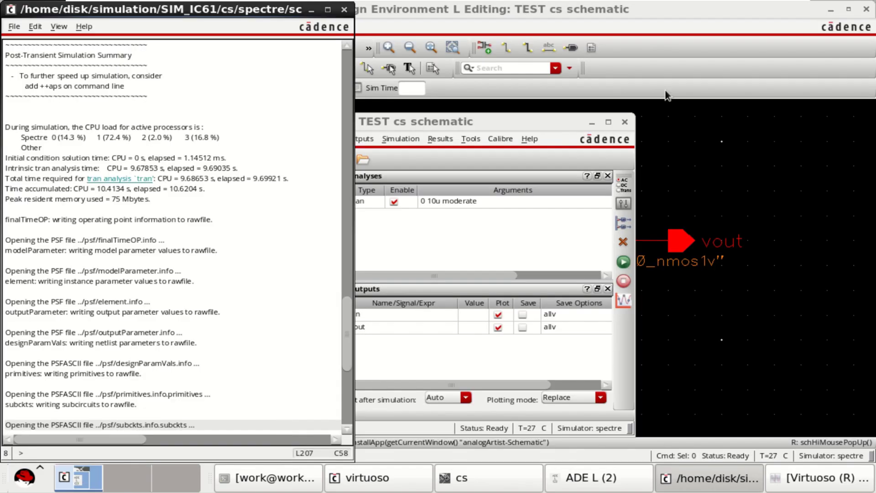
pyautogui.click(345, 10)
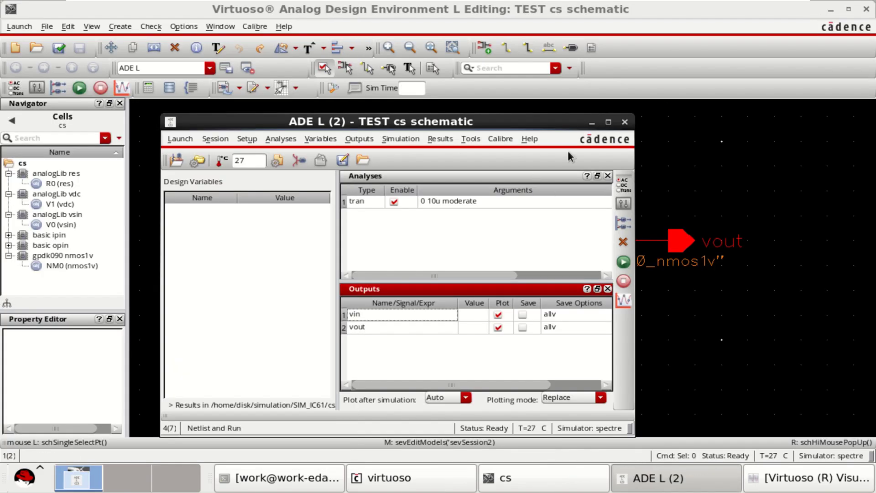
pyautogui.click(717, 143)
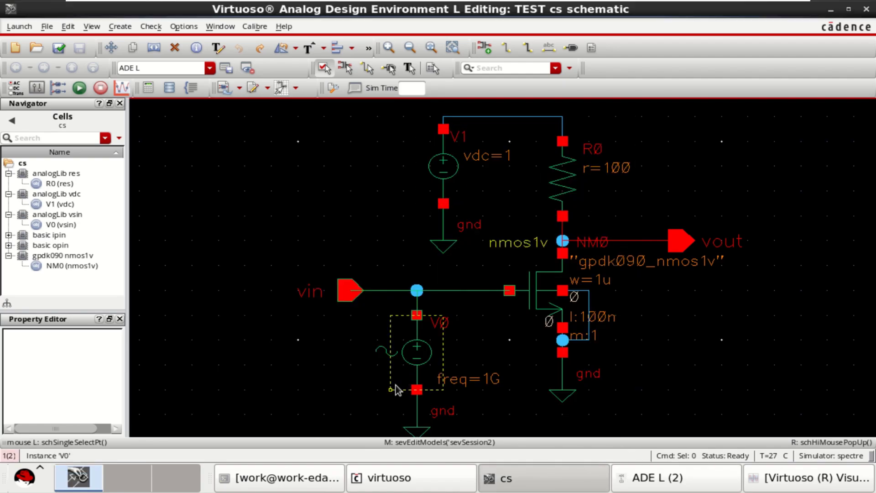
# Set the AC magnitude of the sinusoidal input source V0 to 5m V
pyautogui.click(418, 351)
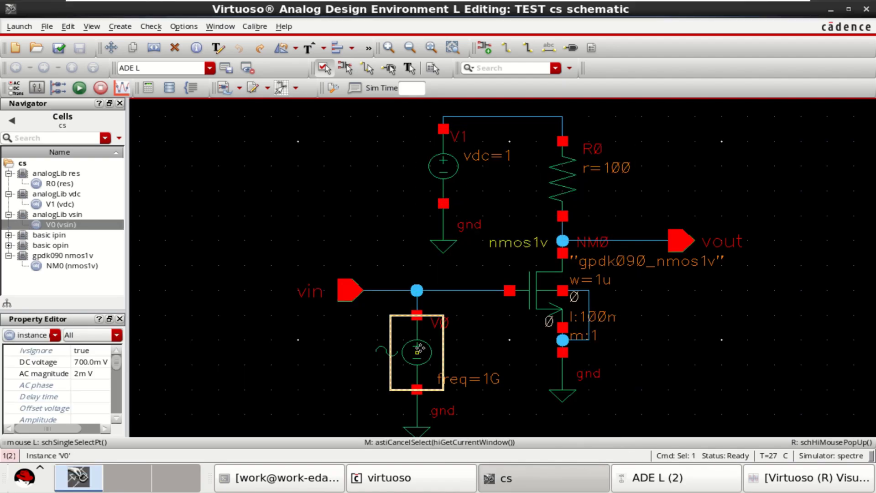
pyautogui.press('q')
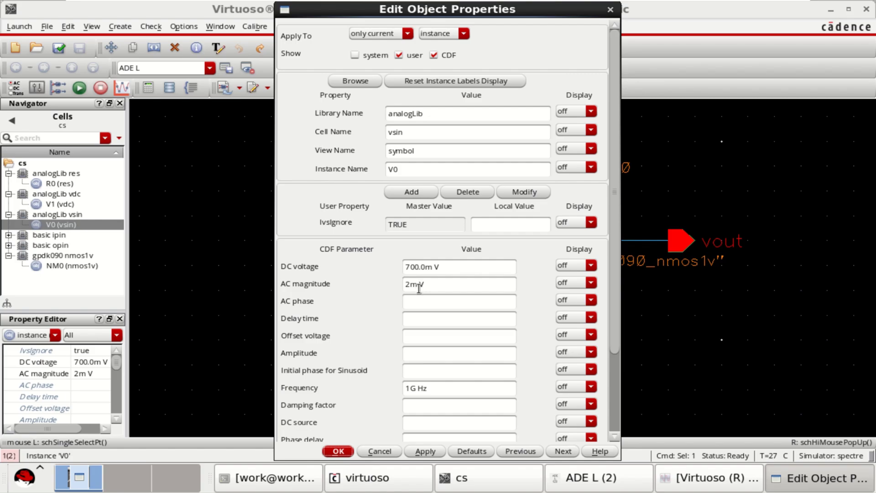
pyautogui.click(419, 284)
pyautogui.moveTo(420, 285); pyautogui.dragTo(376, 281)
pyautogui.write('5')
pyautogui.press('Delete')
pyautogui.write('m')
pyautogui.click(458, 296)
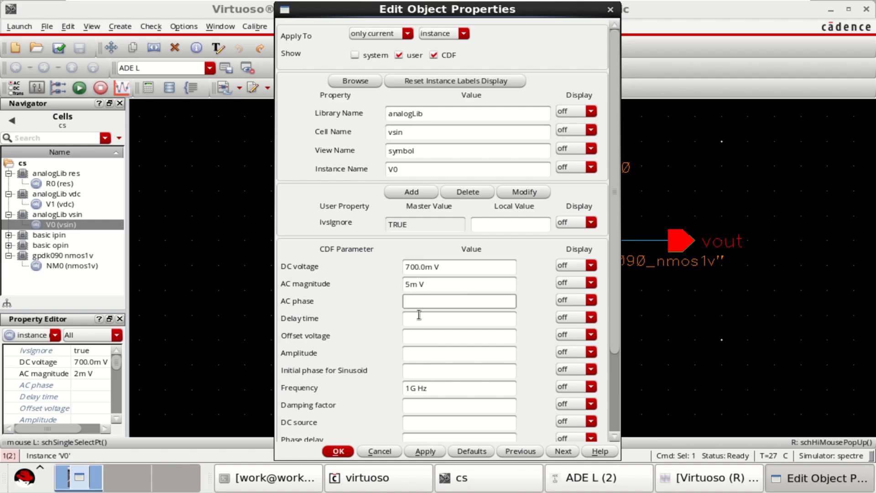
pyautogui.click(338, 451)
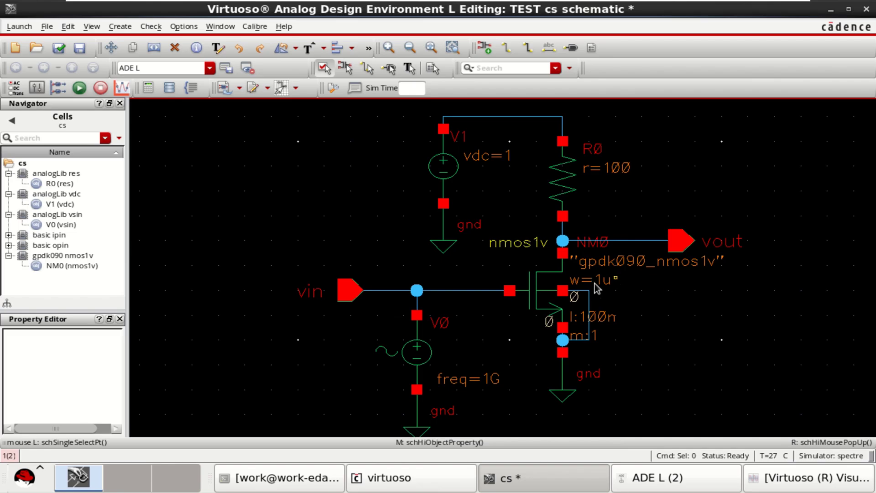
# Set the total width of NMOS transistor NM0 to the variable Wn, and check and save the schematic
pyautogui.click(532, 296)
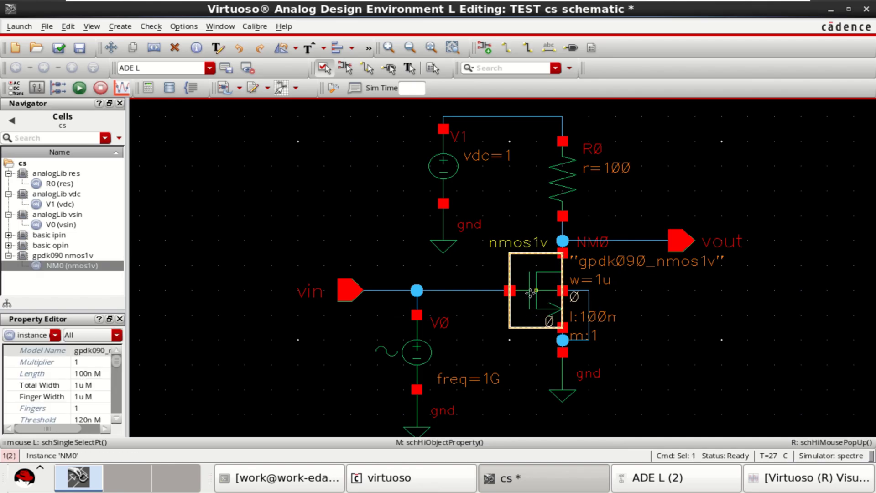
pyautogui.press('q')
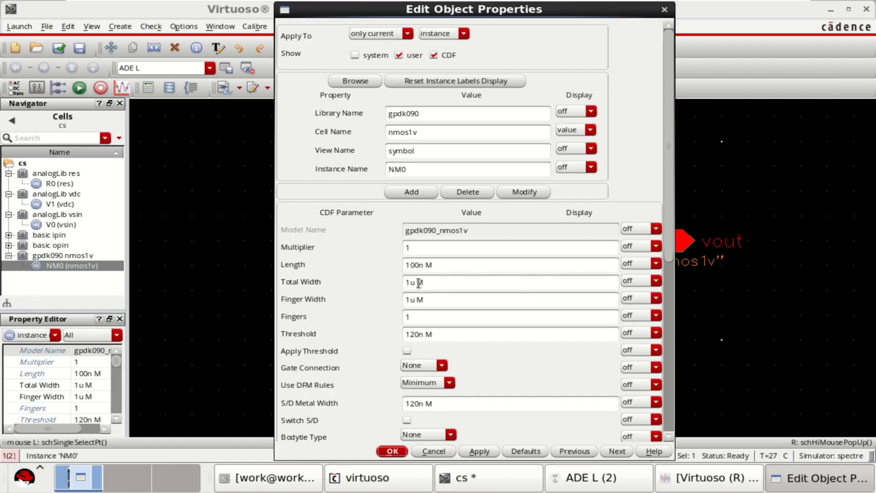
pyautogui.moveTo(416, 283); pyautogui.dragTo(390, 285)
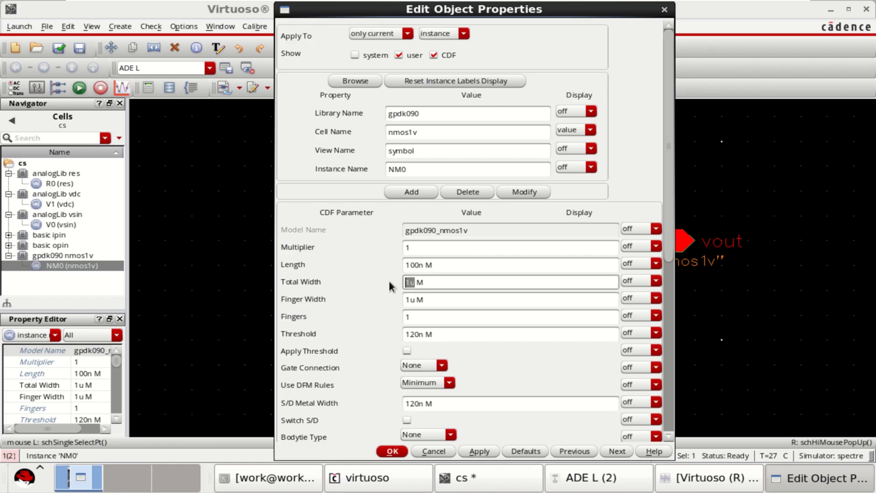
pyautogui.write('Wn')
pyautogui.click(477, 301)
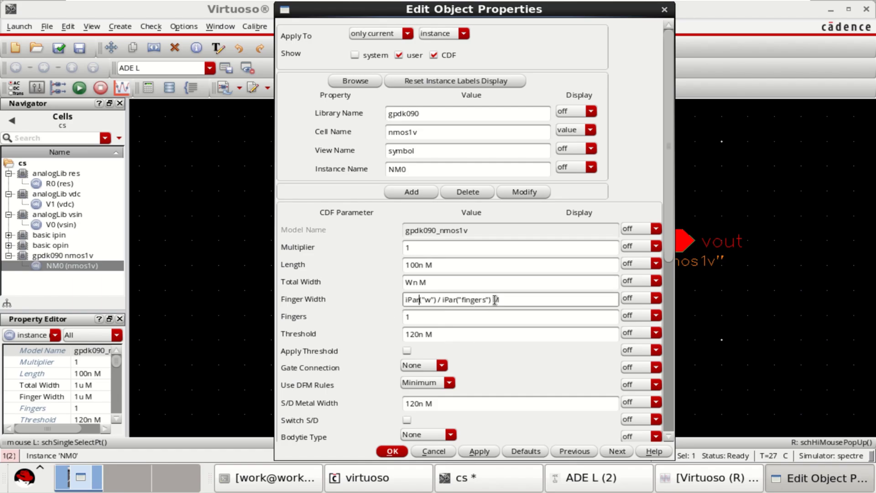
pyautogui.click(393, 451)
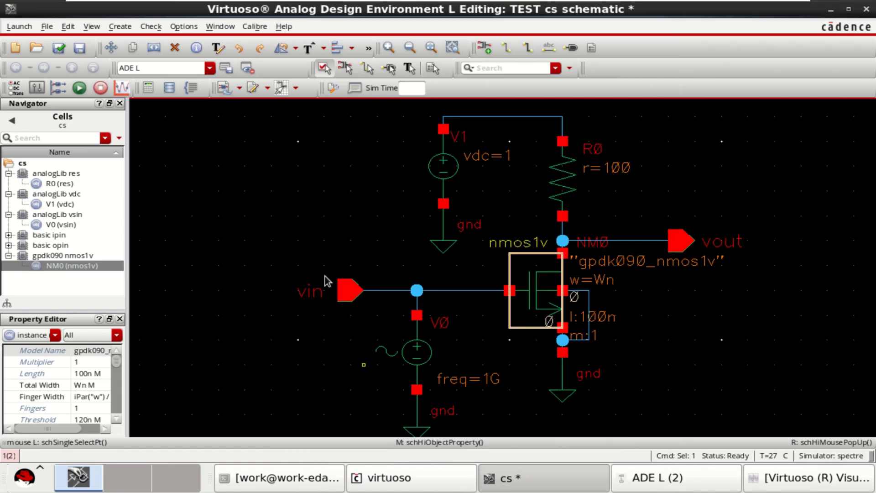
pyautogui.click(484, 226)
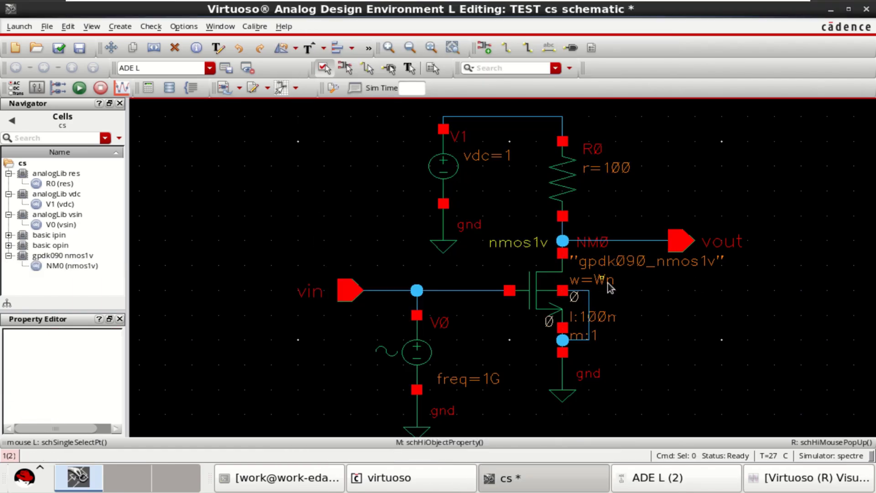
pyautogui.click(59, 48)
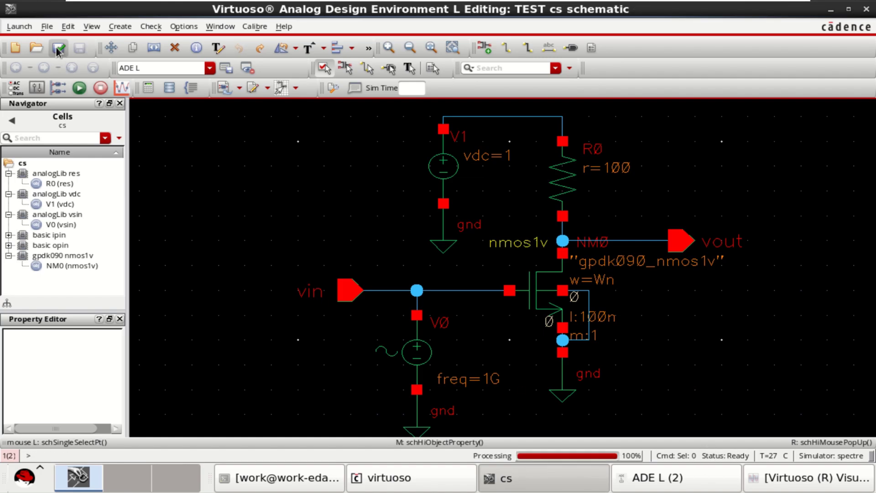
# Copy the design variable Wn from the cellview into ADE L and set its value to 1u
pyautogui.click(692, 480)
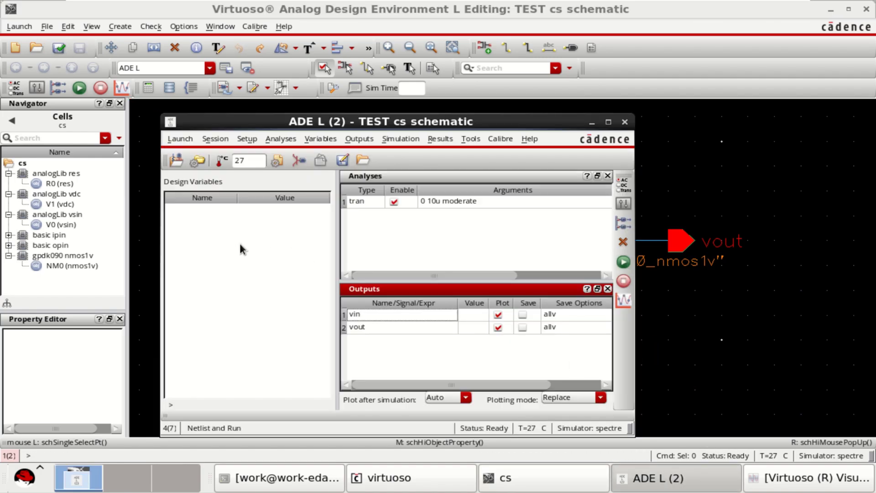
pyautogui.rightClick(240, 246)
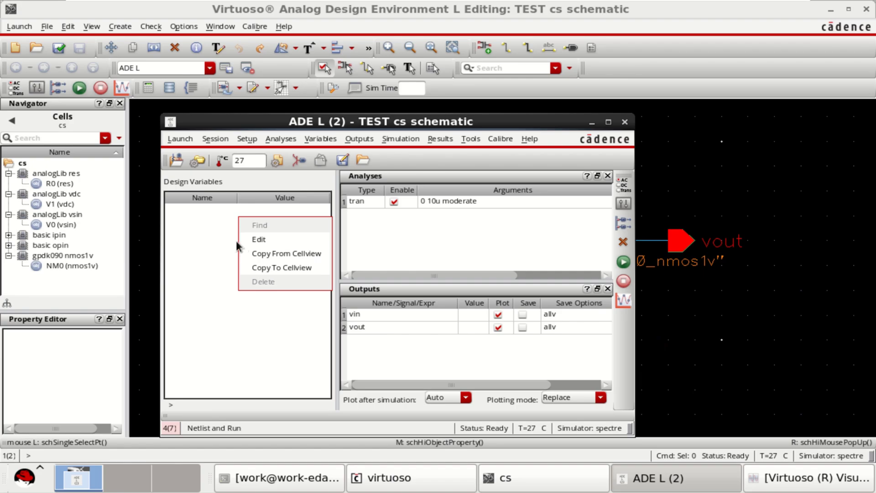
pyautogui.click(313, 254)
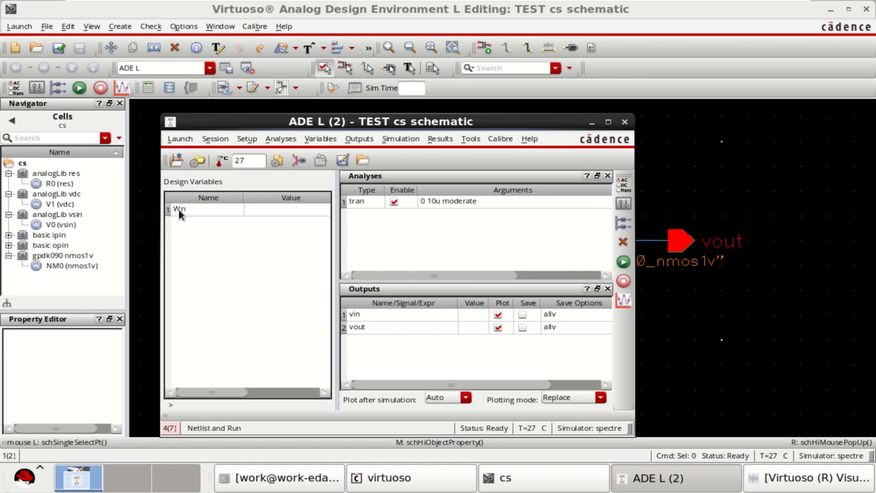
pyautogui.click(294, 213)
pyautogui.click(297, 210)
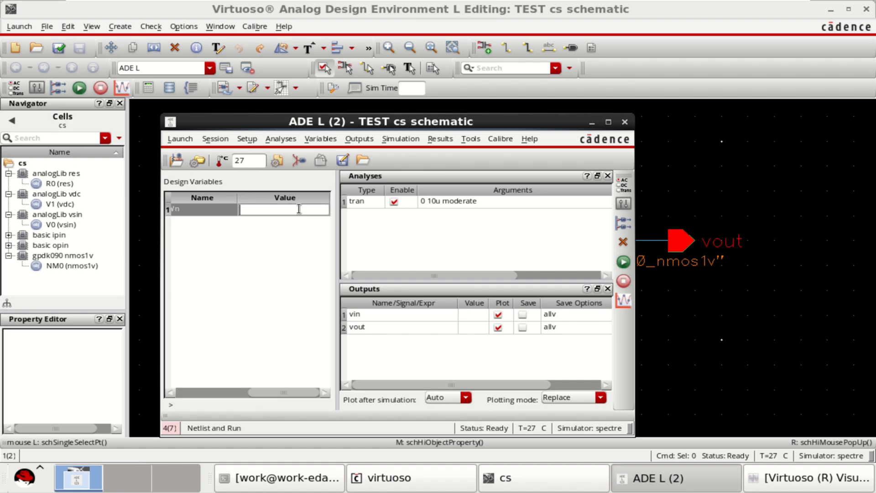
pyautogui.write('1u')
pyautogui.click(271, 255)
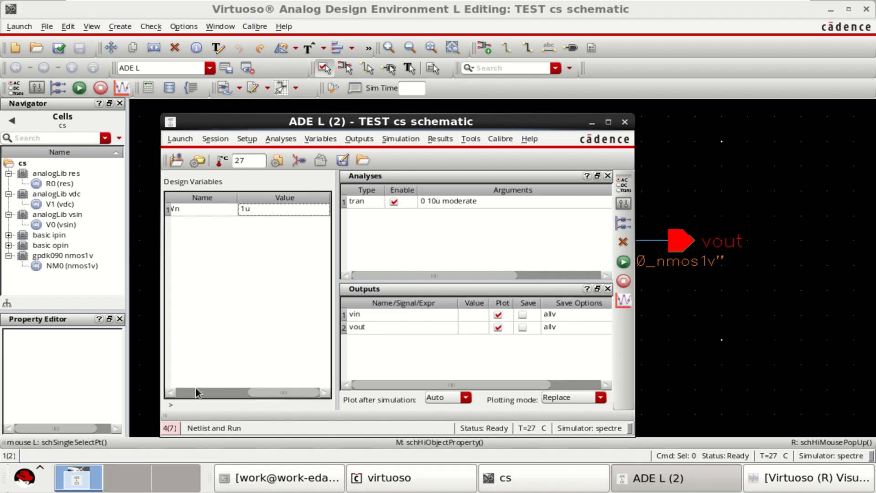
pyautogui.moveTo(288, 393); pyautogui.dragTo(199, 386)
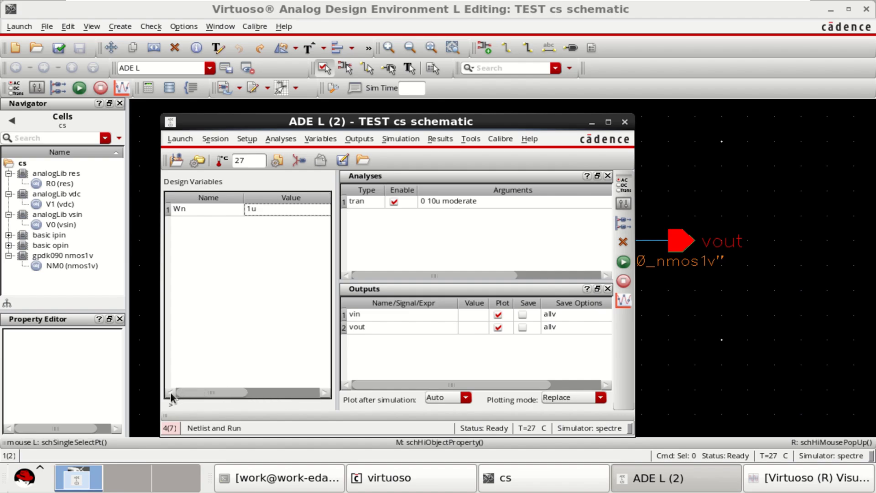
pyautogui.click(194, 208)
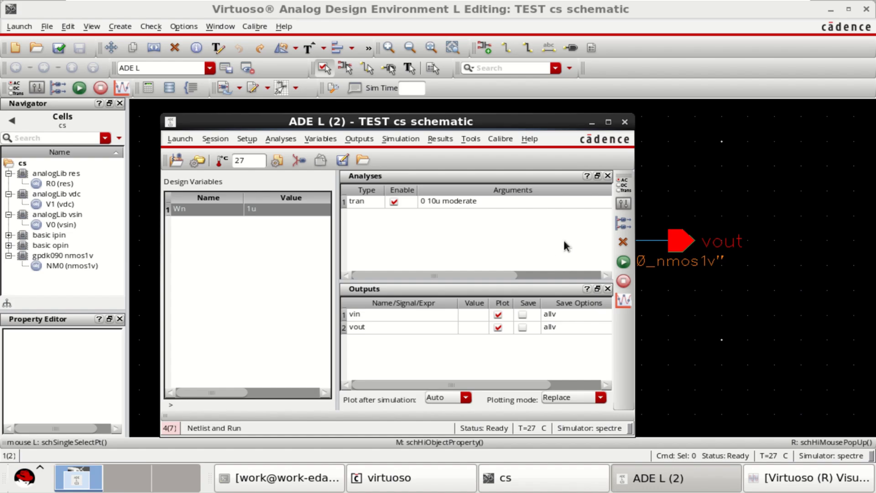
# Run the transient simulation and show vin and vout in separate strips over about the first 10 ns
pyautogui.click(452, 213)
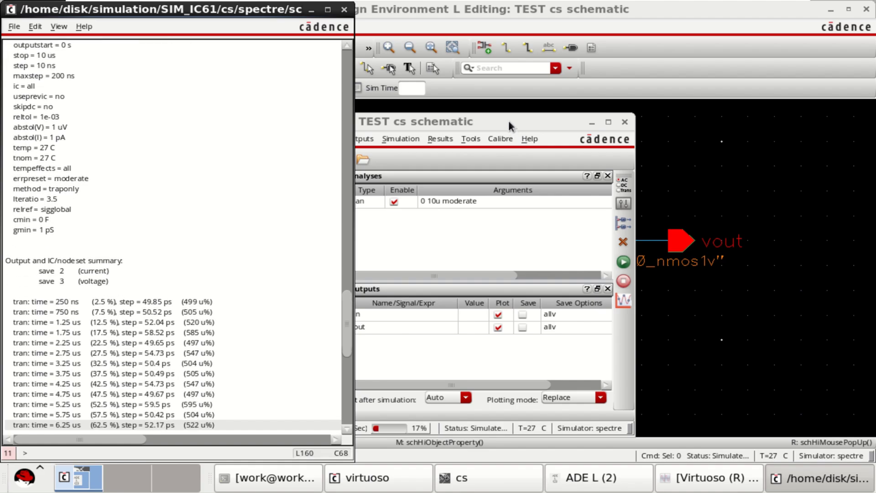
pyautogui.moveTo(508, 119); pyautogui.dragTo(593, 101)
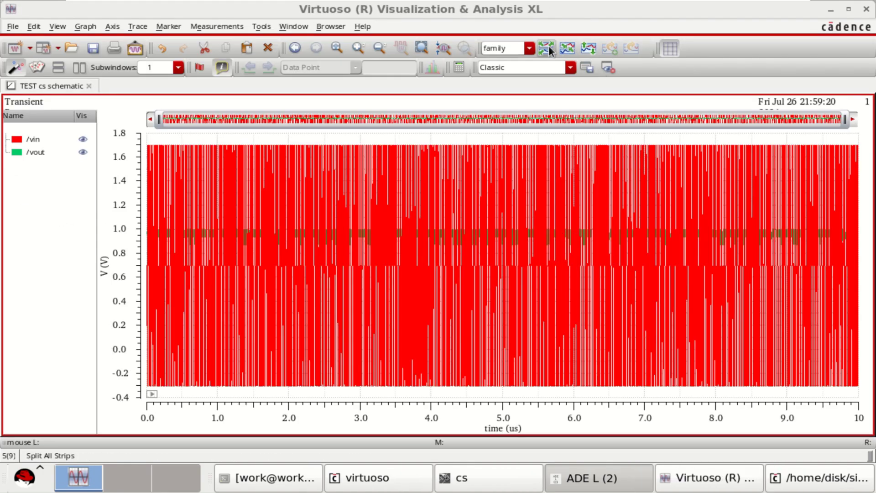
pyautogui.click(548, 47)
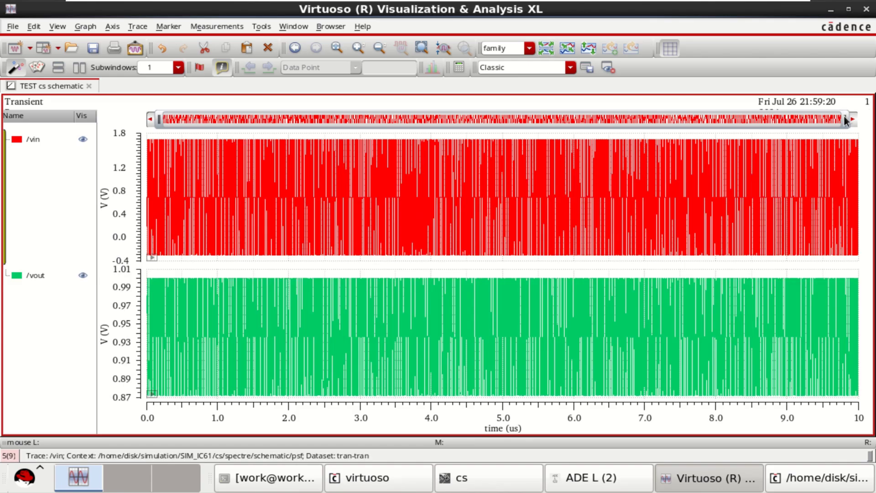
pyautogui.moveTo(844, 116); pyautogui.dragTo(157, 124)
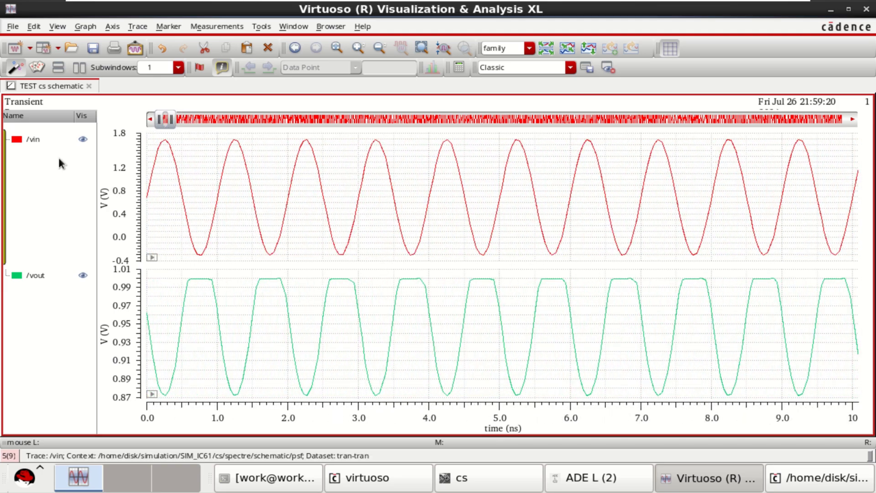
# Highlight the vin and vout traces to compare their waveforms, and minimize the waveform window
pyautogui.click(29, 139)
pyautogui.keyDown('ctrl'); pyautogui.click(31, 274); pyautogui.keyUp('ctrl')
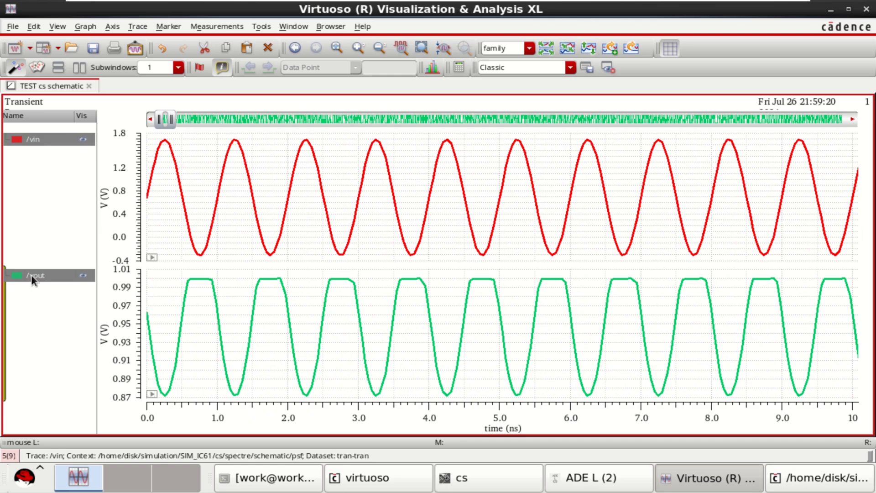
pyautogui.moveTo(166, 143)
pyautogui.click(830, 11)
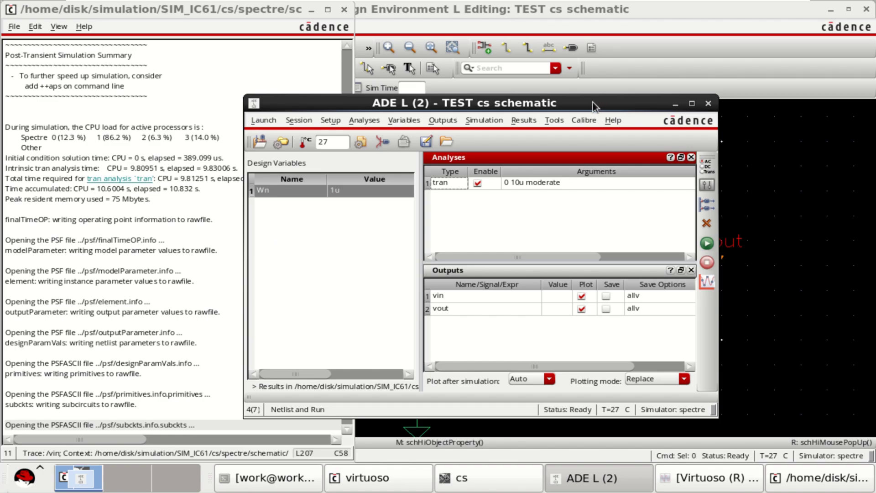
# Open a parametric analysis from ADE L and select Wn as the sweep variable
pyautogui.click(524, 120)
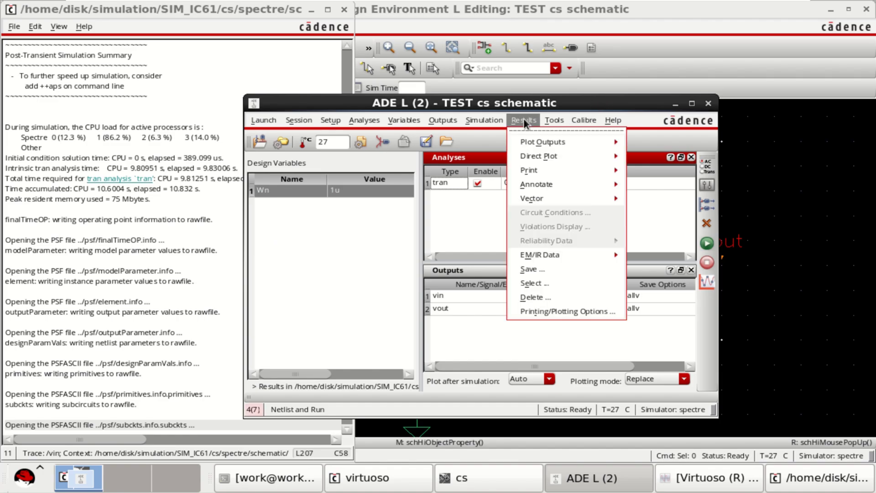
pyautogui.moveTo(554, 120)
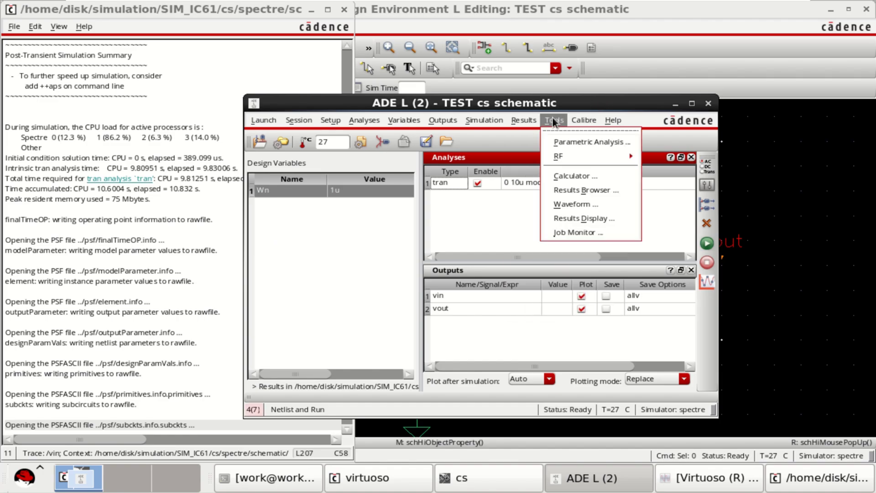
pyautogui.click(588, 141)
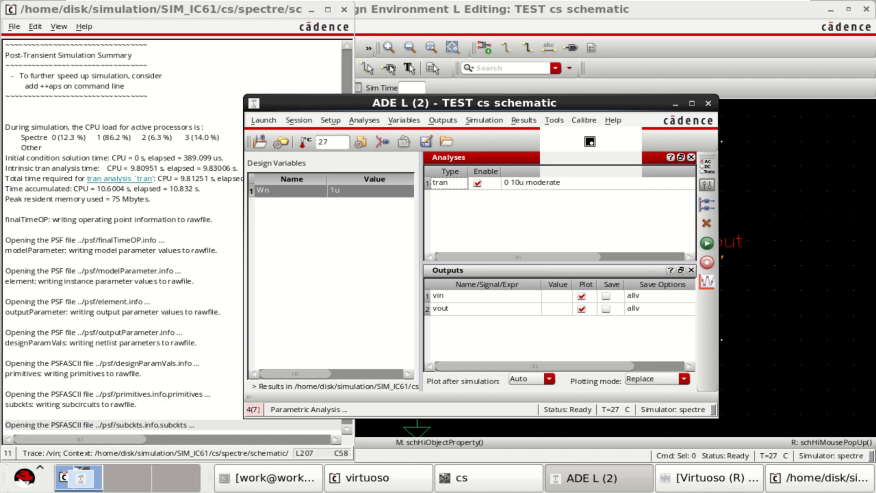
pyautogui.moveTo(496, 171); pyautogui.dragTo(629, 94)
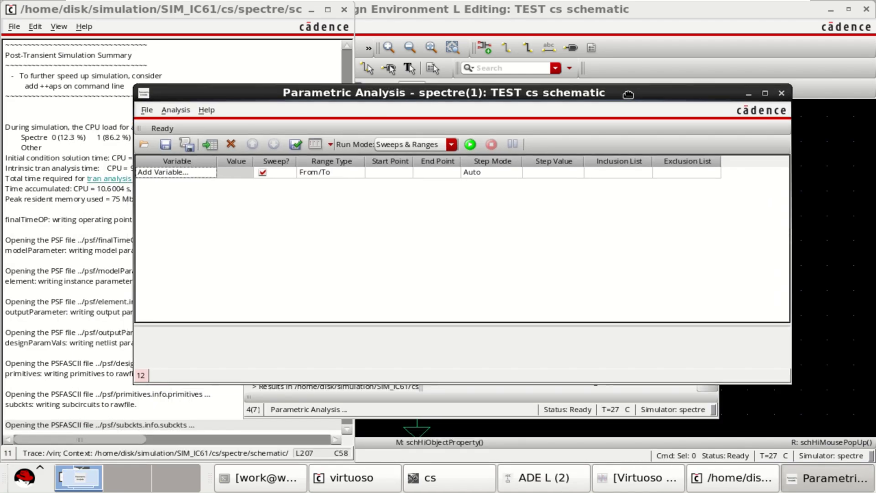
pyautogui.click(187, 174)
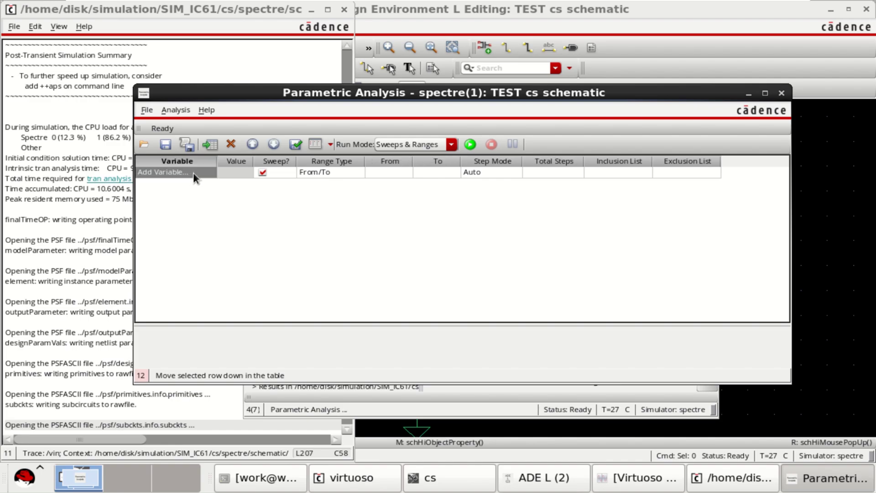
pyautogui.click(193, 173)
pyautogui.click(209, 173)
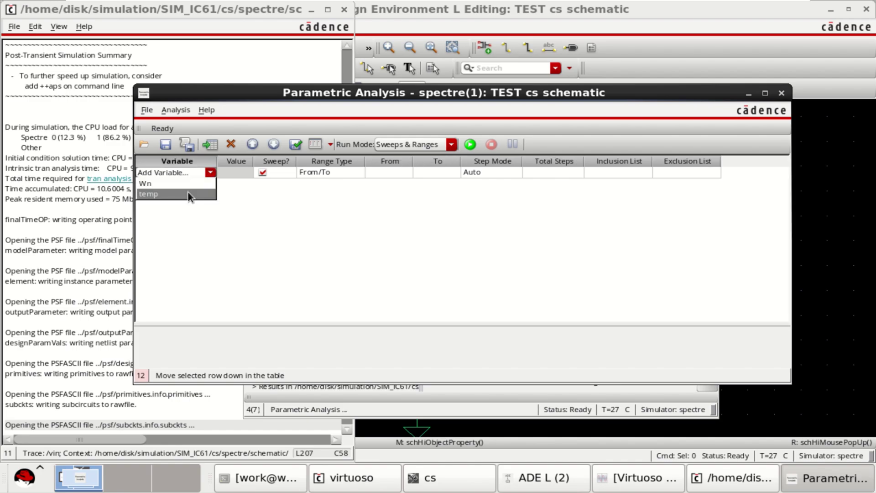
pyautogui.click(167, 182)
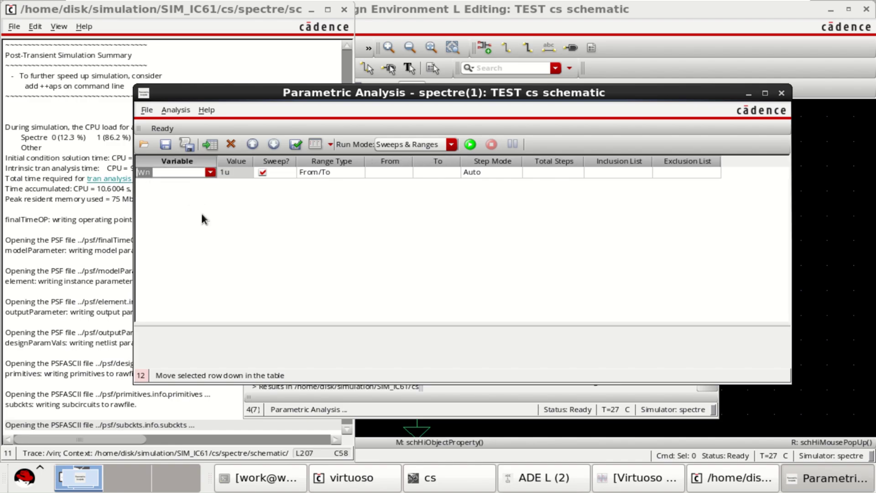
pyautogui.click(201, 215)
pyautogui.click(150, 175)
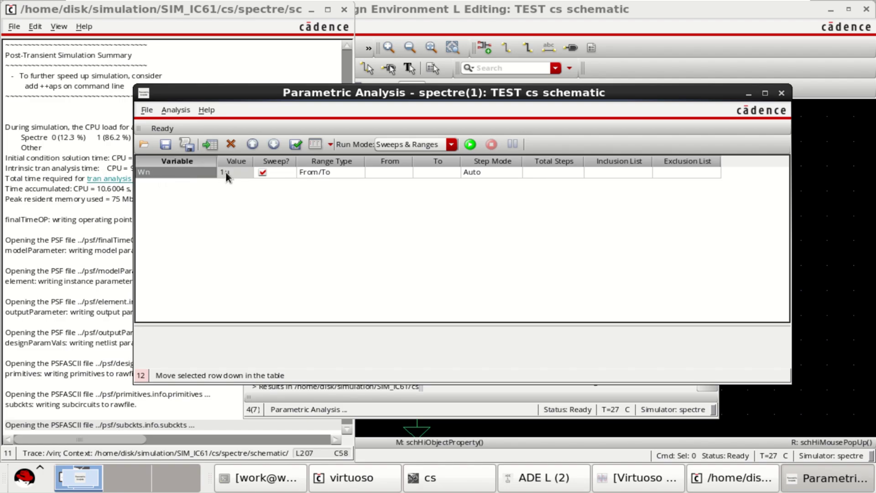
# Set the Wn sweep range from 1u to 5u with 10 total steps
pyautogui.click(382, 172)
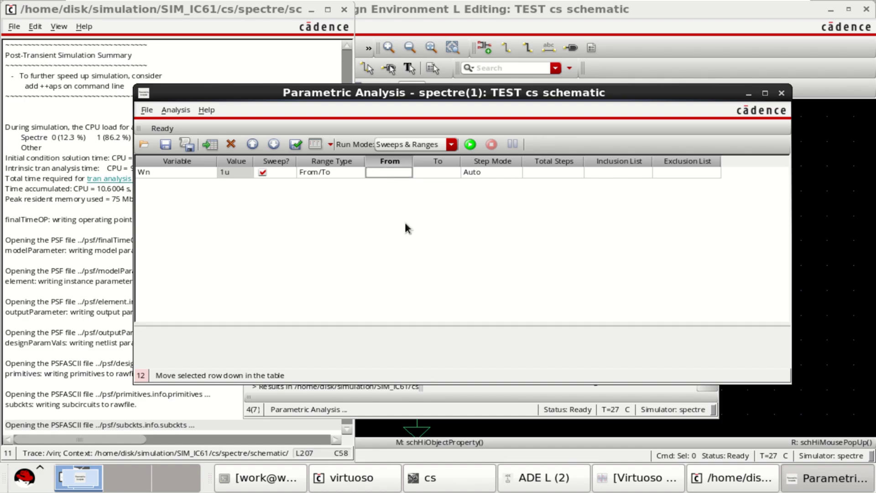
pyautogui.write('1u')
pyautogui.click(440, 170)
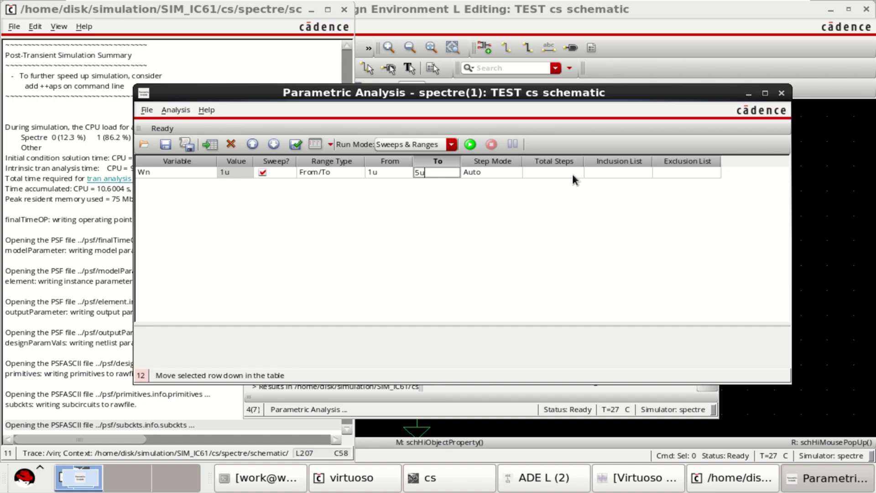
pyautogui.click(551, 174)
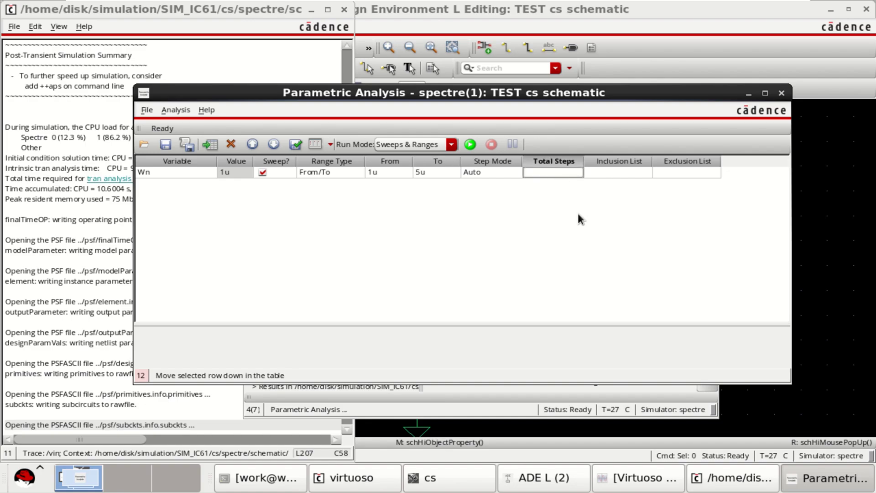
pyautogui.write('10')
pyautogui.click(537, 214)
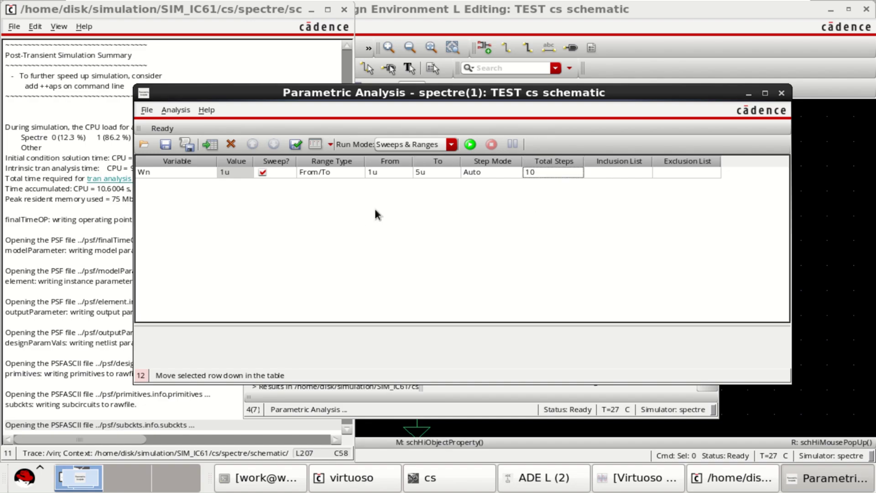
# Run the selected parametric sweep and monitor its progress in ADE L until the waveforms are plotted
pyautogui.click(471, 145)
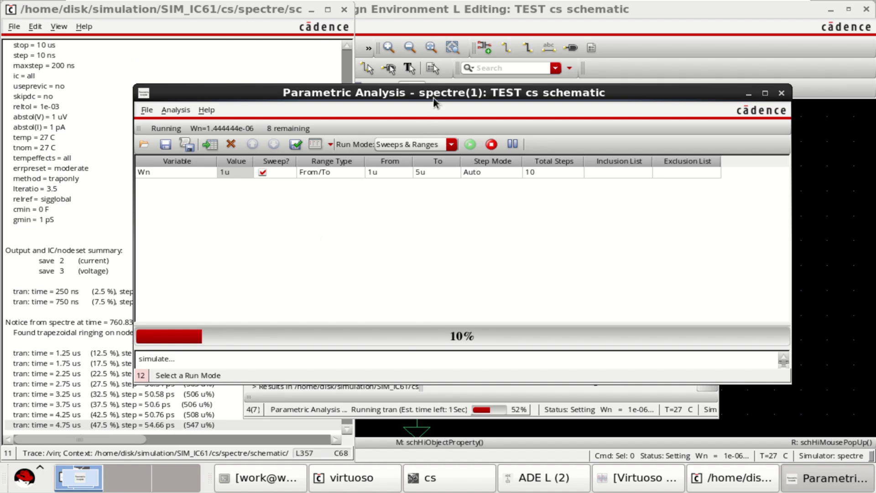
pyautogui.click(548, 483)
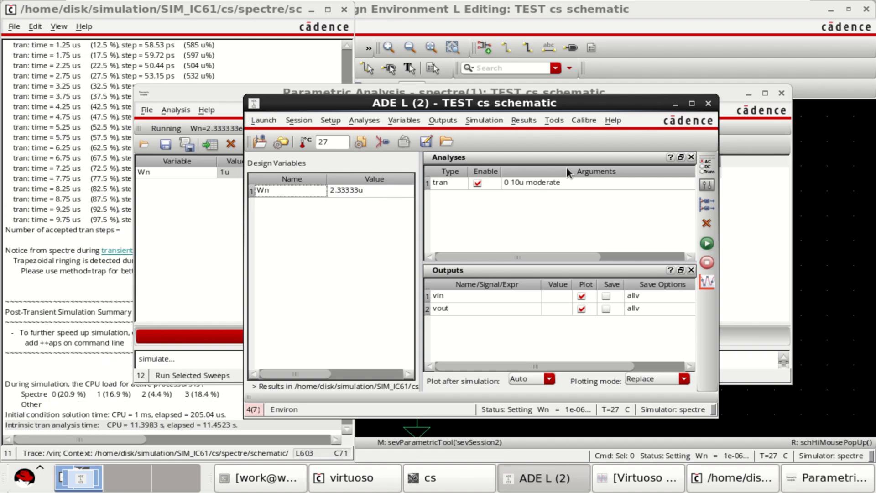
pyautogui.click(675, 105)
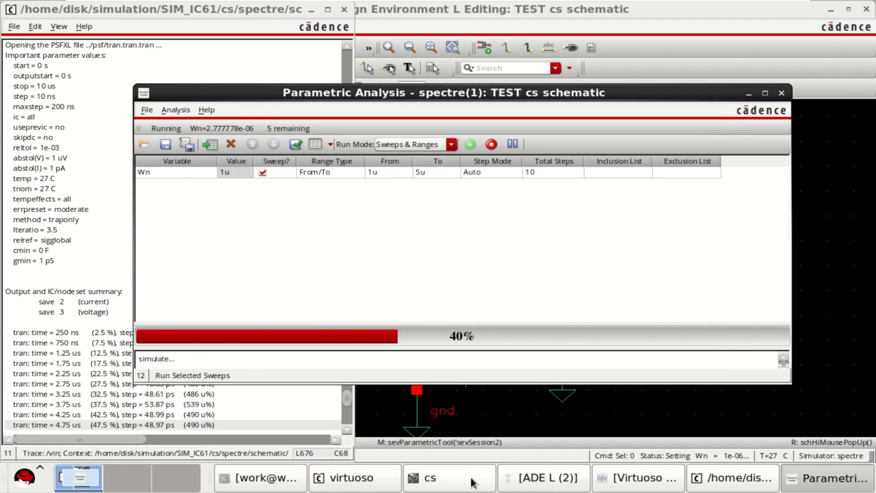
pyautogui.click(473, 480)
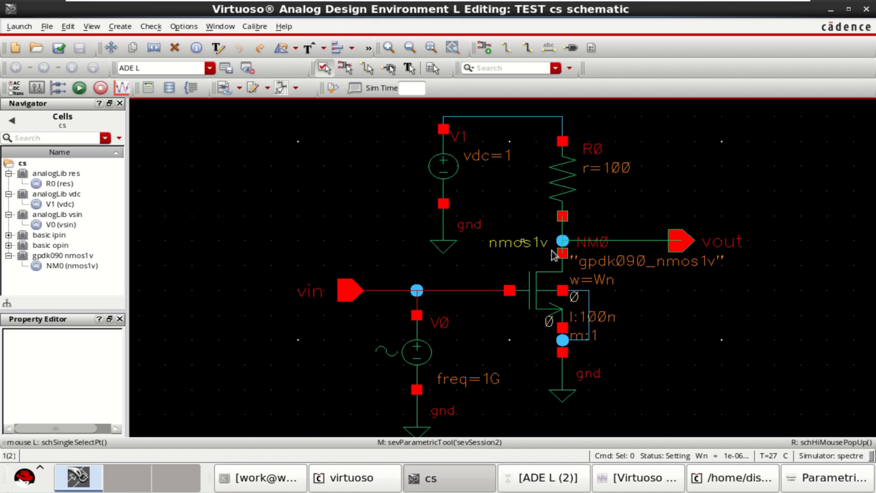
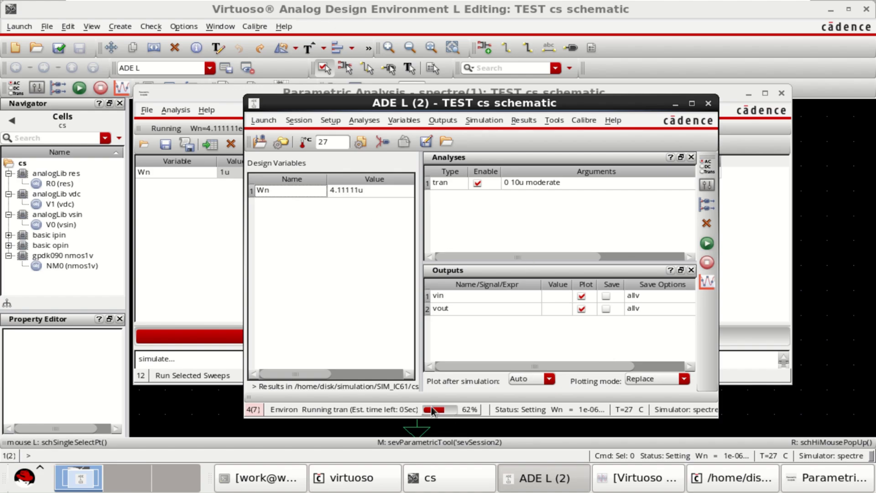
pyautogui.click(552, 477)
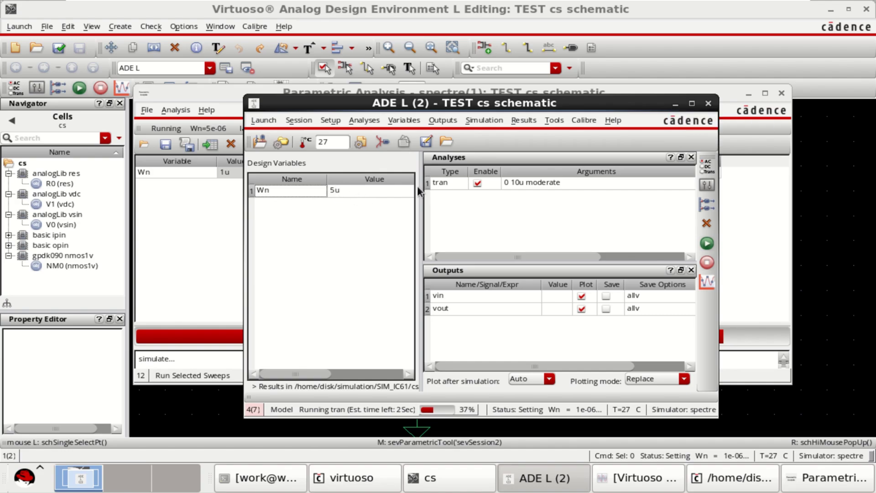
pyautogui.click(675, 104)
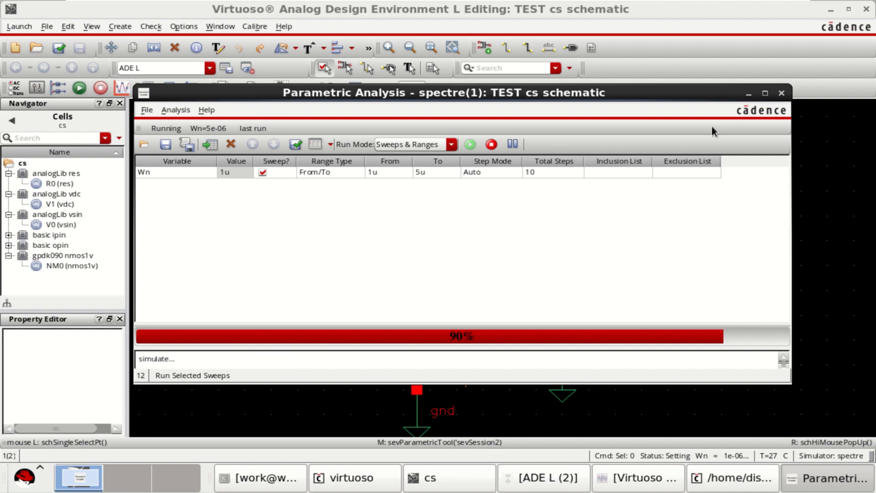
pyautogui.moveTo(690, 117); pyautogui.dragTo(709, 144)
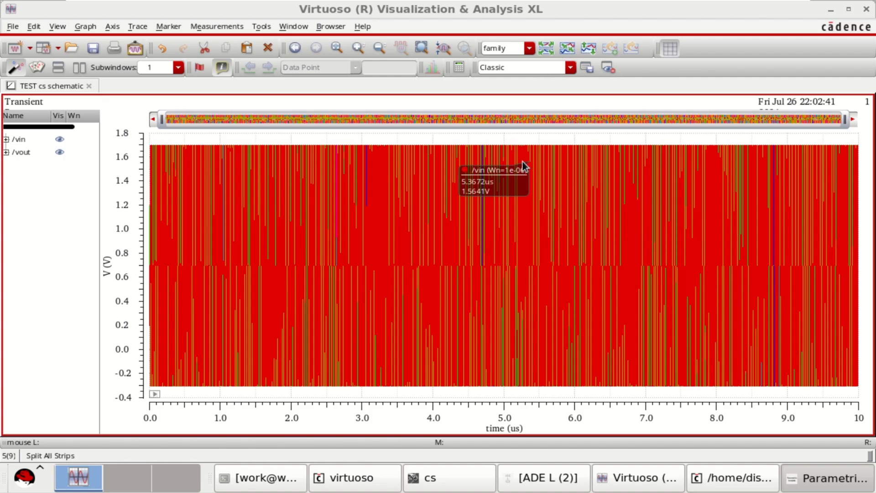
# Split the vin and vout families into separate strips and narrow the displayed time range to about the first 10 ns
pyautogui.click(547, 47)
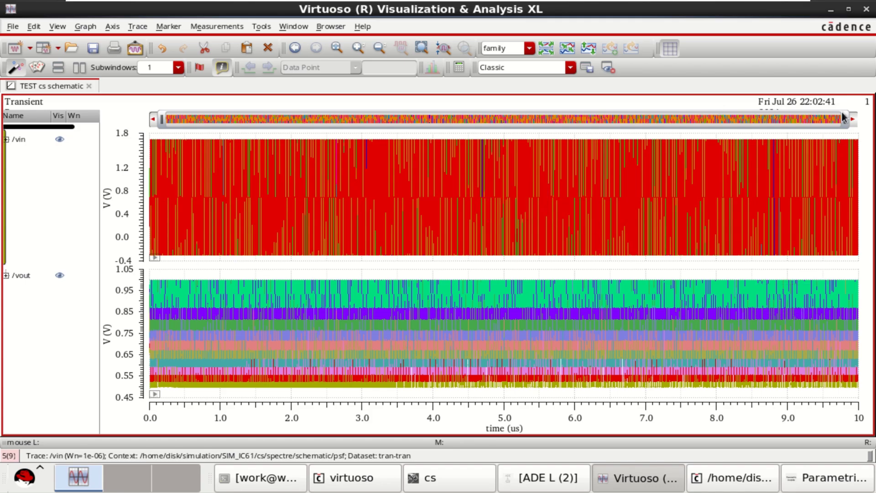
pyautogui.moveTo(843, 119); pyautogui.dragTo(709, 119)
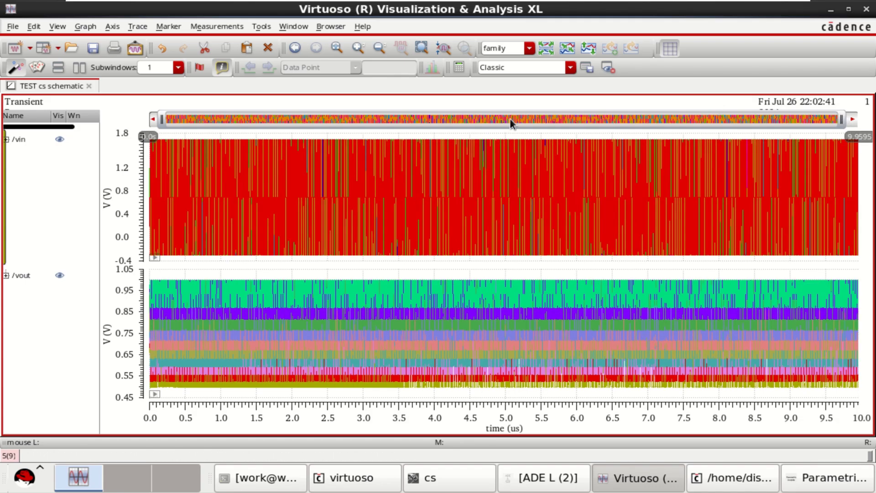
pyautogui.moveTo(338, 121); pyautogui.dragTo(163, 120)
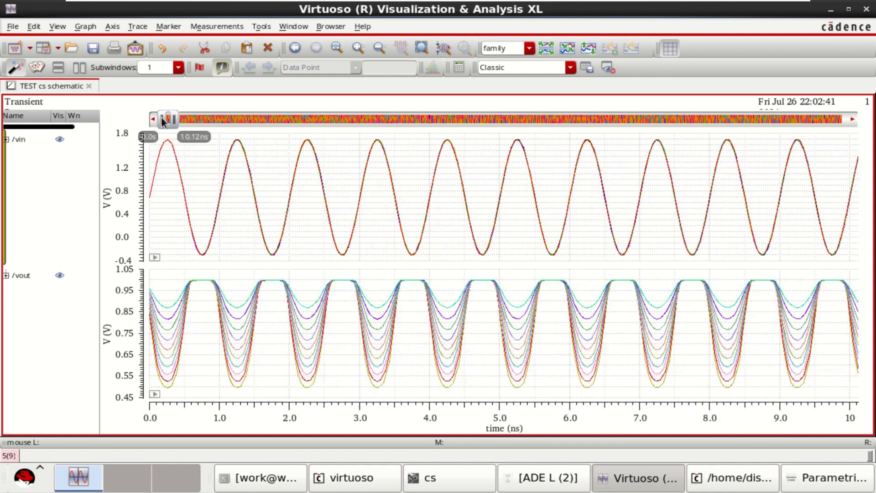
# Highlight the vin and vout trace groups and inspect how the vout curves vary with Wn
pyautogui.moveTo(169, 333)
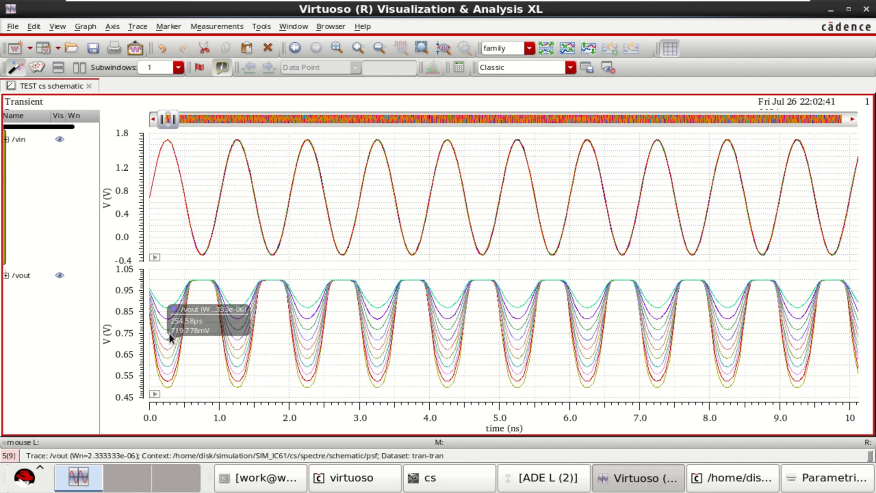
pyautogui.click(15, 136)
pyautogui.keyDown('ctrl'); pyautogui.click(23, 276); pyautogui.keyUp('ctrl')
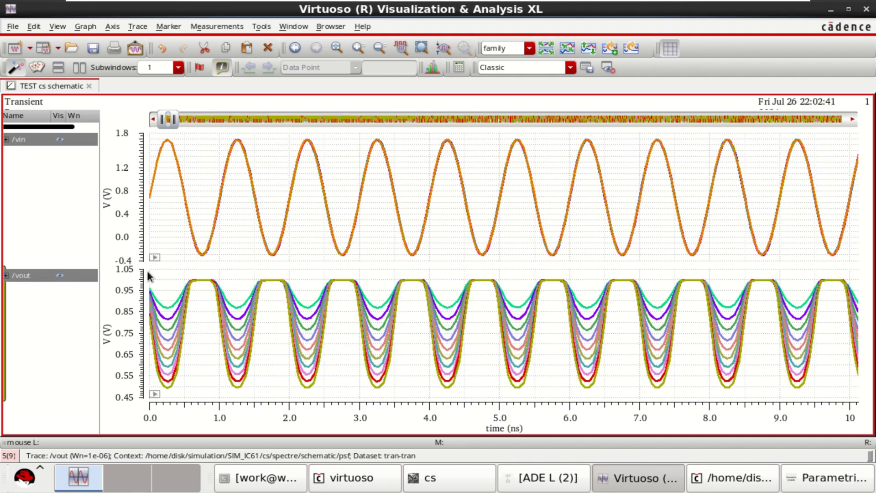
pyautogui.moveTo(859, 314)
pyautogui.moveTo(231, 300)
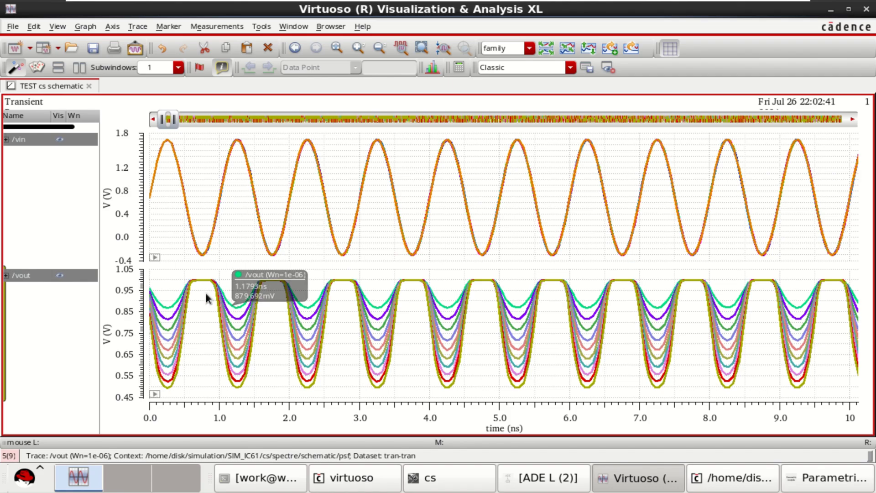
pyautogui.moveTo(173, 389)
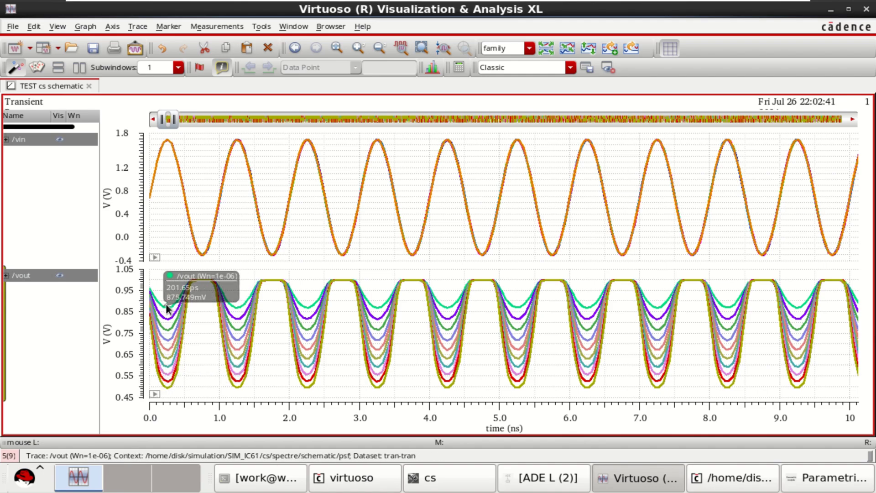
# Expand the vout and vin trace groups to list the individual traces for each Wn value
pyautogui.rightClick(51, 275)
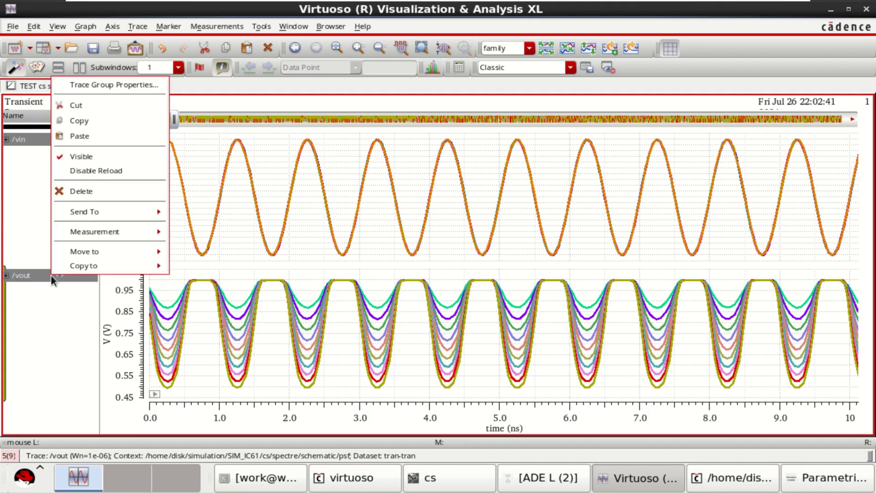
pyautogui.click(3, 277)
pyautogui.click(6, 276)
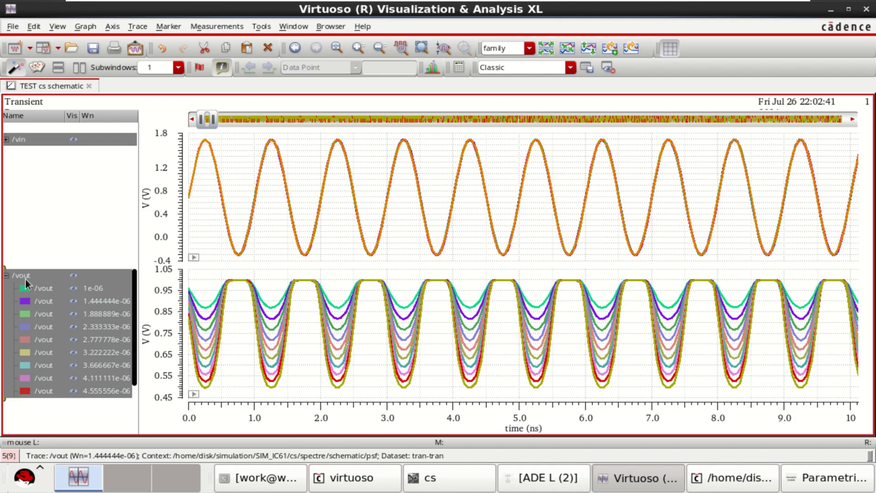
pyautogui.rightClick(30, 274)
pyautogui.moveTo(66, 264)
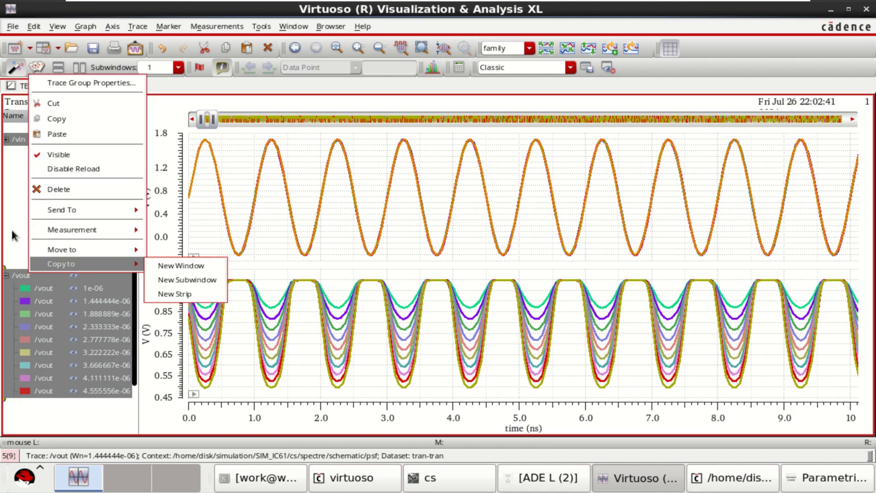
pyautogui.click(26, 213)
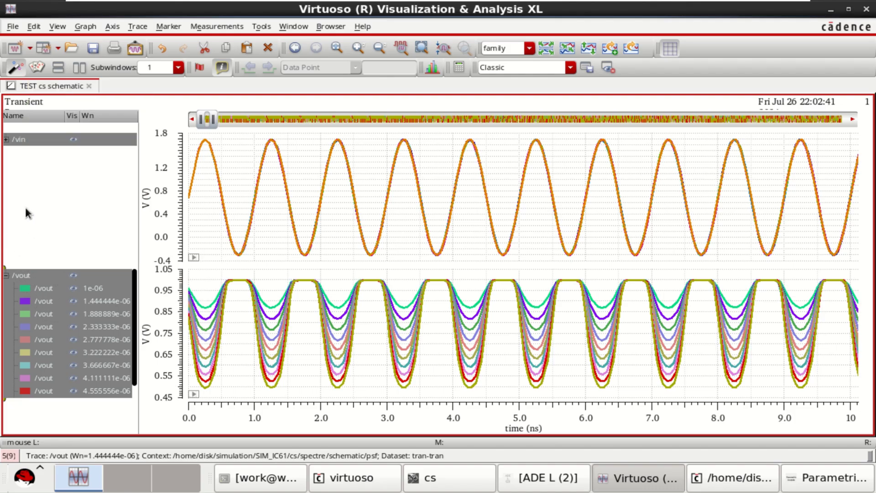
pyautogui.click(6, 140)
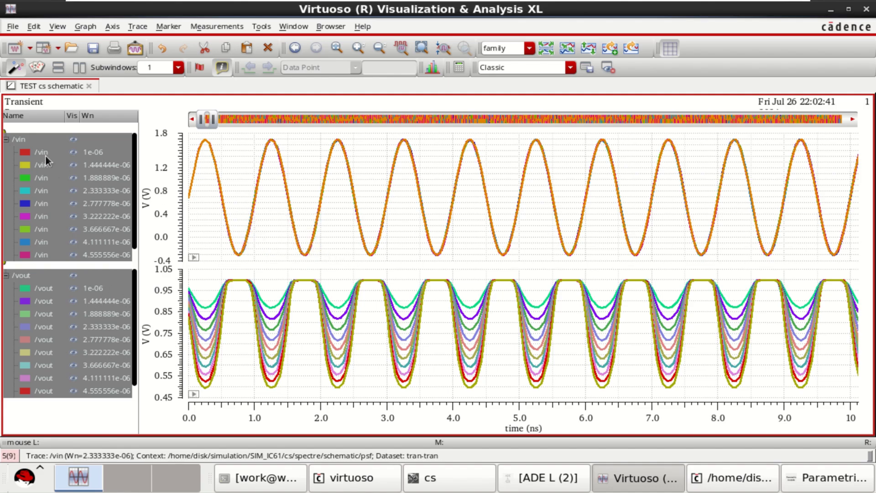
# Highlight the vin trace at Wn 1e-06 and vout traces at 1e-06, 1.444444e-06, 1.888889e-06, 2.777778e-06, 3.666667e-06 and 5e-06 for comparison
pyautogui.click(214, 162)
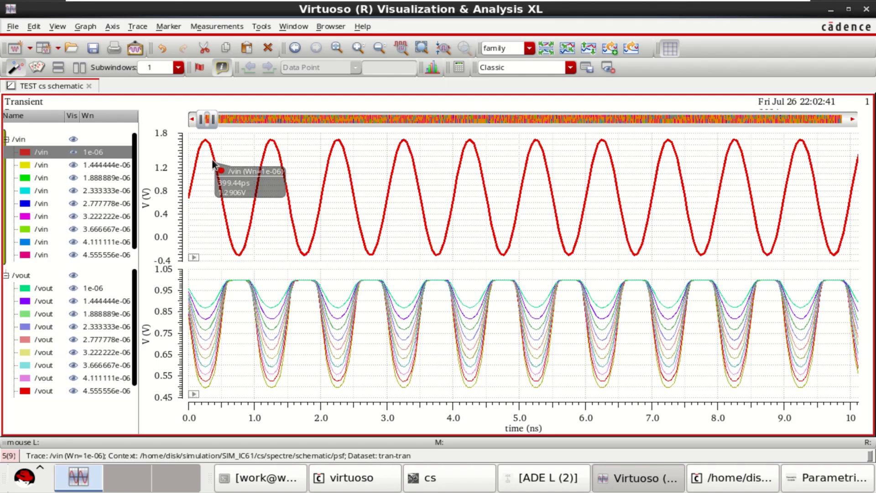
pyautogui.click(208, 310)
pyautogui.keyDown('ctrl'); pyautogui.click(202, 317); pyautogui.keyUp('ctrl')
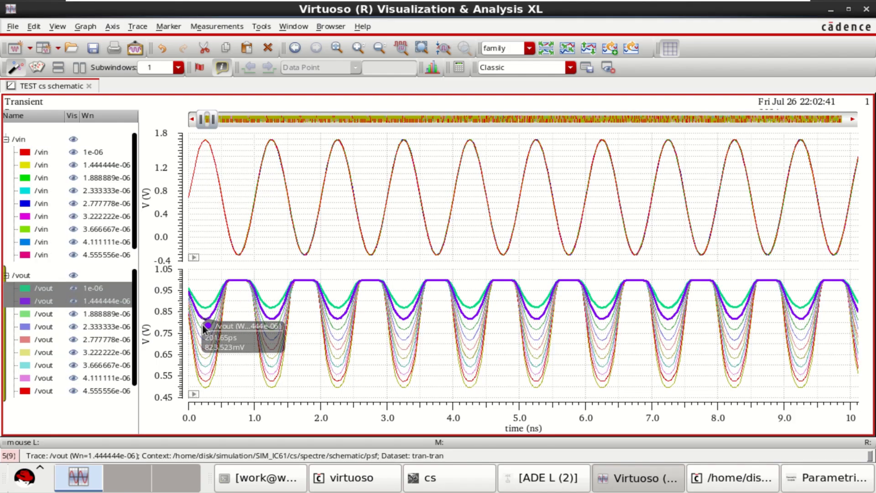
pyautogui.keyDown('ctrl'); pyautogui.click(202, 330); pyautogui.keyUp('ctrl')
pyautogui.keyDown('ctrl'); pyautogui.click(200, 357); pyautogui.keyUp('ctrl')
pyautogui.keyDown('ctrl'); pyautogui.click(198, 370); pyautogui.keyUp('ctrl')
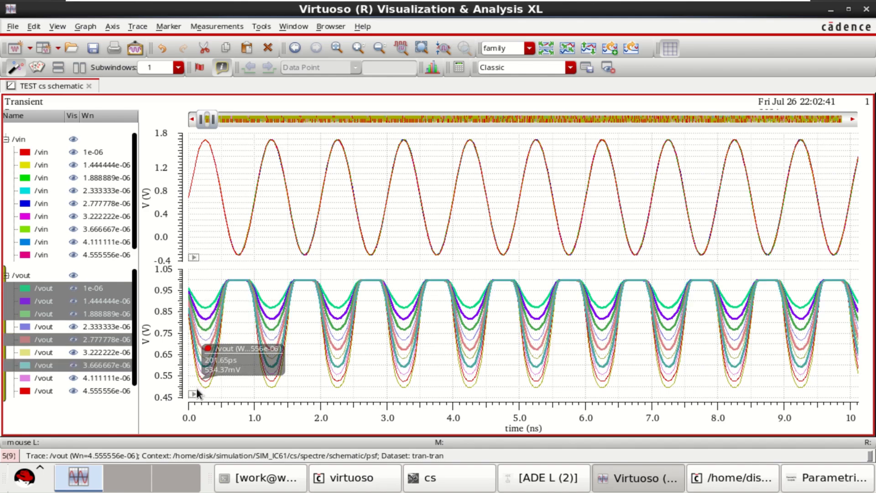
pyautogui.keyDown('ctrl'); pyautogui.click(195, 387); pyautogui.keyUp('ctrl')
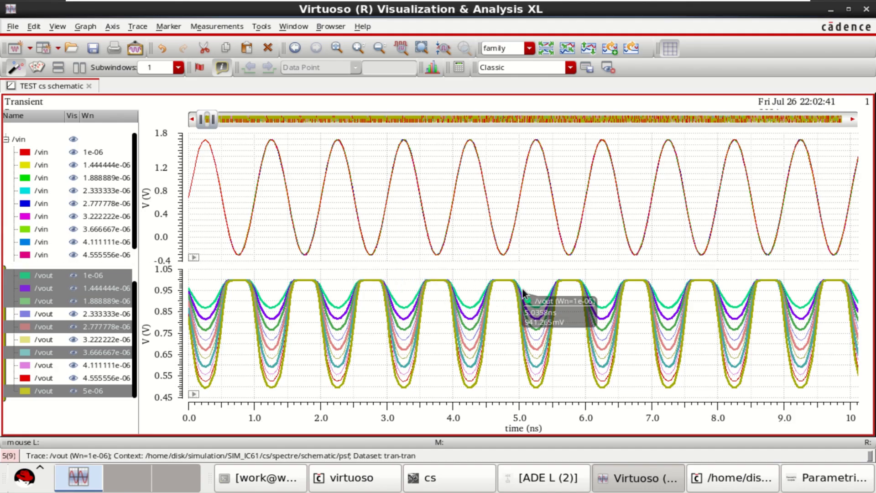
pyautogui.click(47, 154)
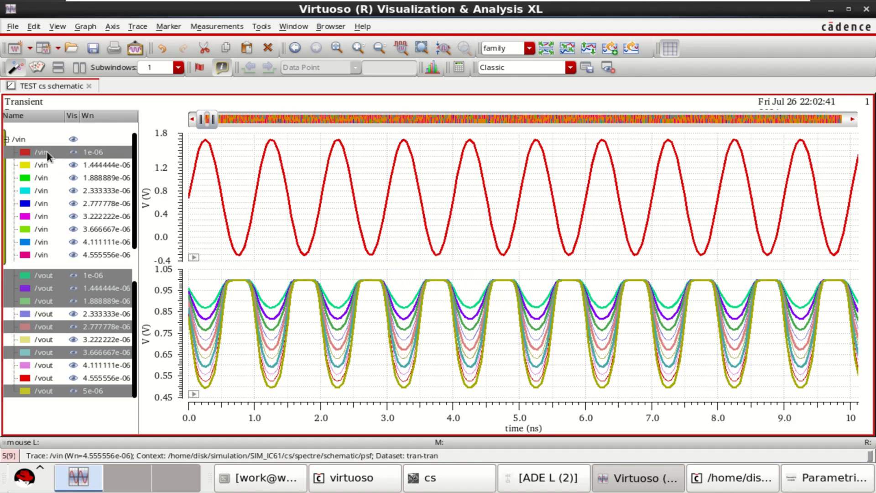